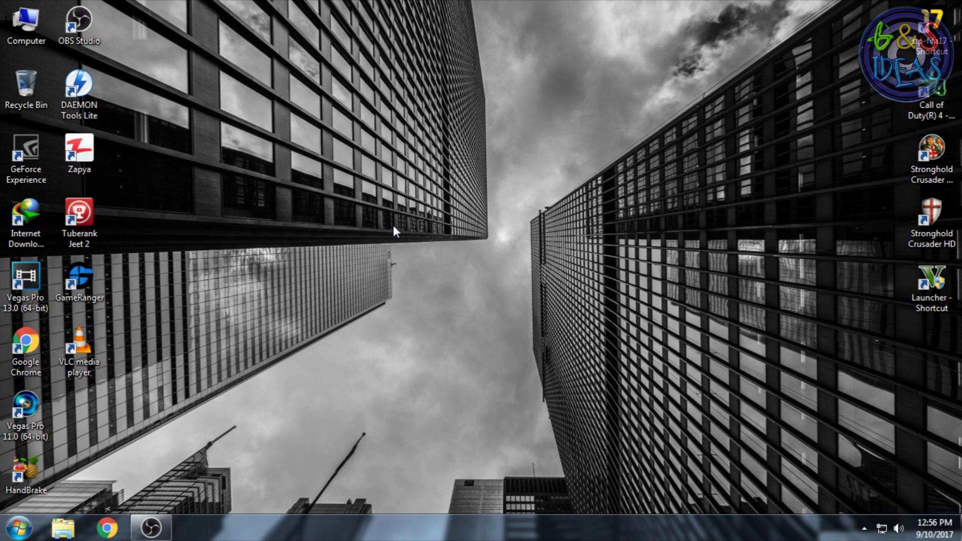
Step: Refresh the desktop, then open Chrome at the Google homepage
right_click(307, 90)
left_click(380, 130)
left_click(112, 531)
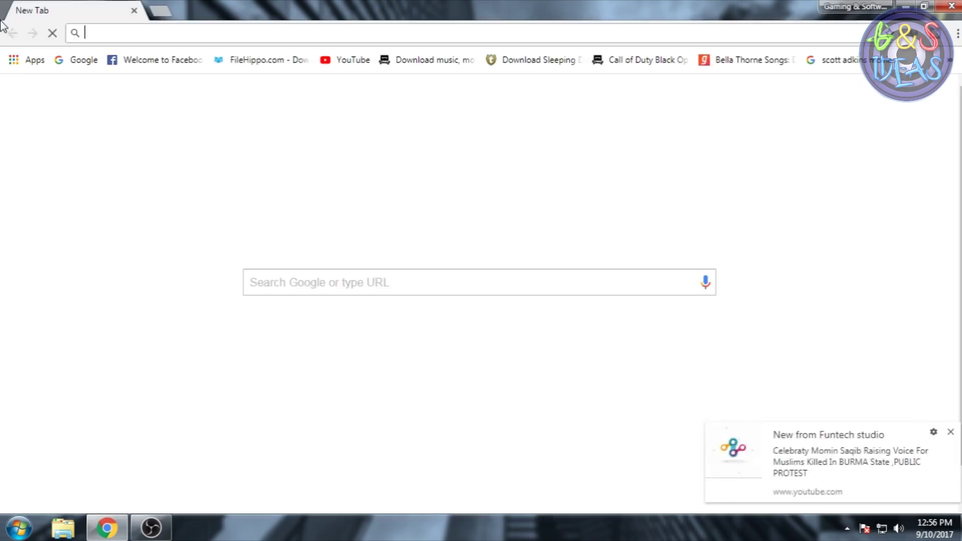
left_click(78, 60)
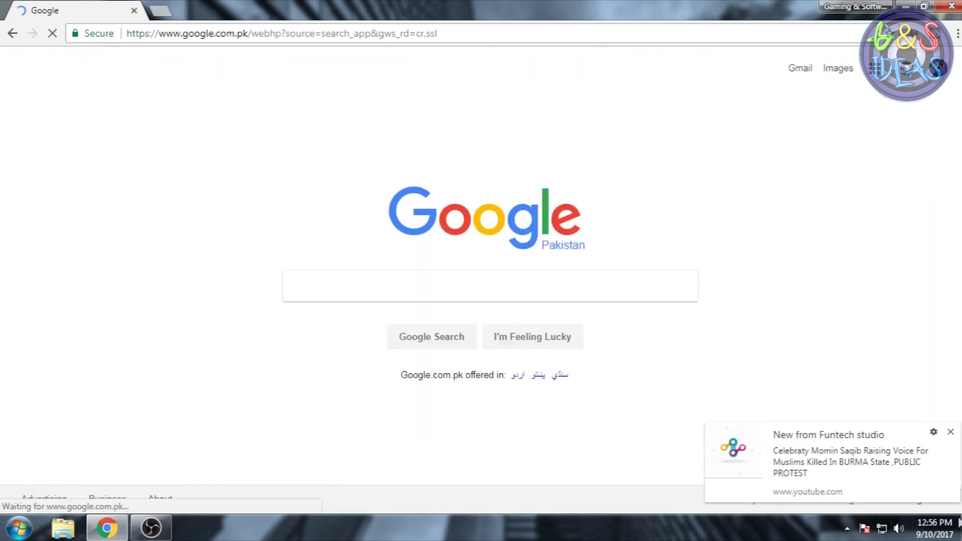
Step: Search Google for 'hxd hex editor download' using the suggestion list
left_click(476, 281)
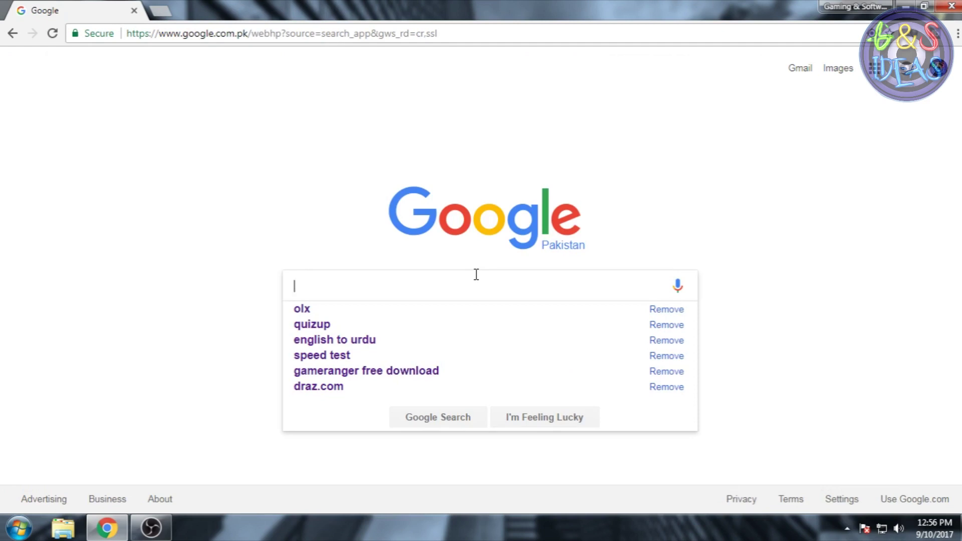
type("hxd")
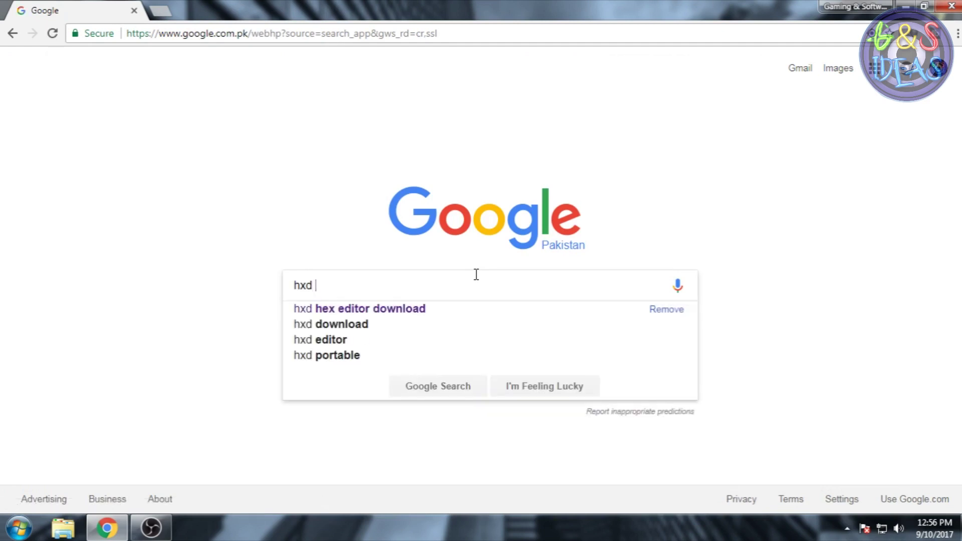
key("Down")
key("Return")
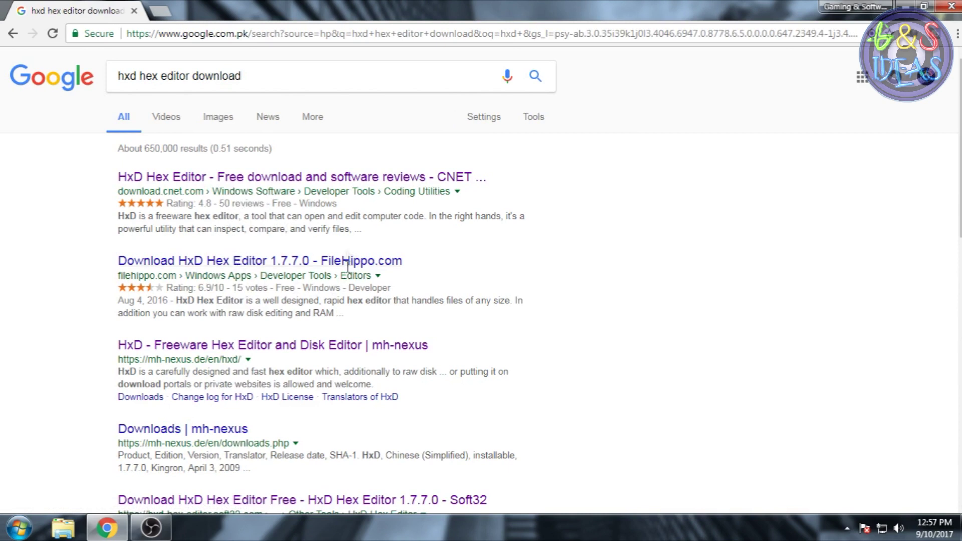
Step: Download HxDSetupEN_2.zip from the CNET HxD page and open its folder
left_click(299, 181)
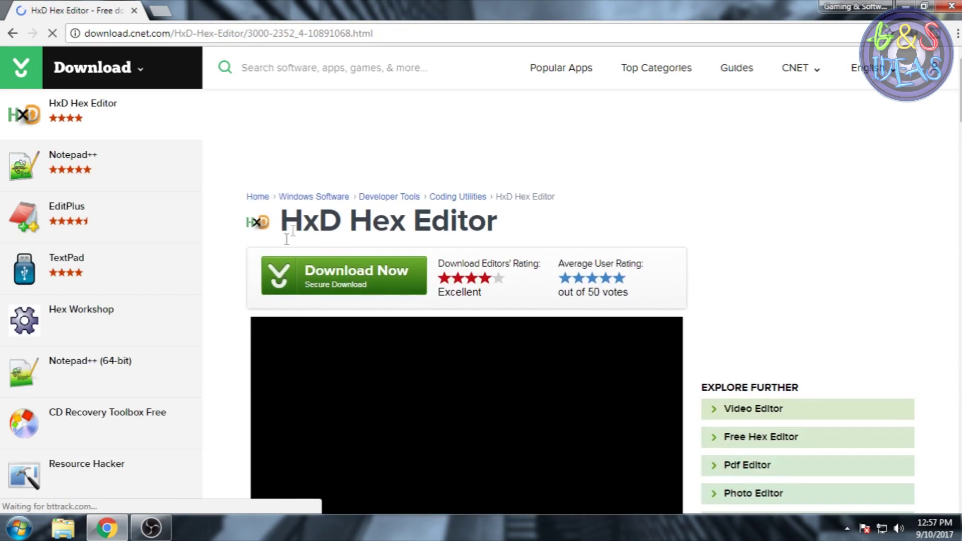
scroll(348, 219, "down", 5)
scroll(348, 218, "down", 5)
scroll(348, 219, "down", 3)
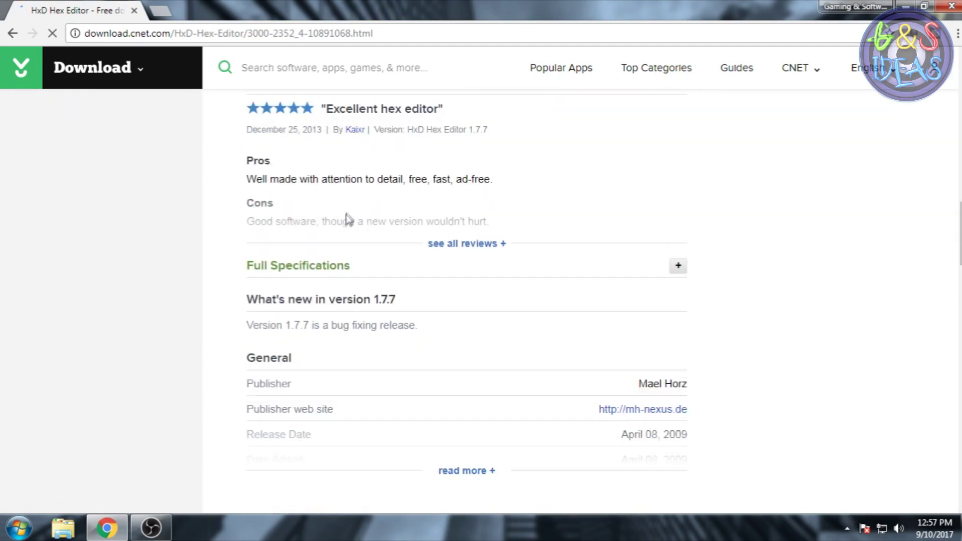
scroll(347, 218, "up", 5)
scroll(347, 218, "up", 6)
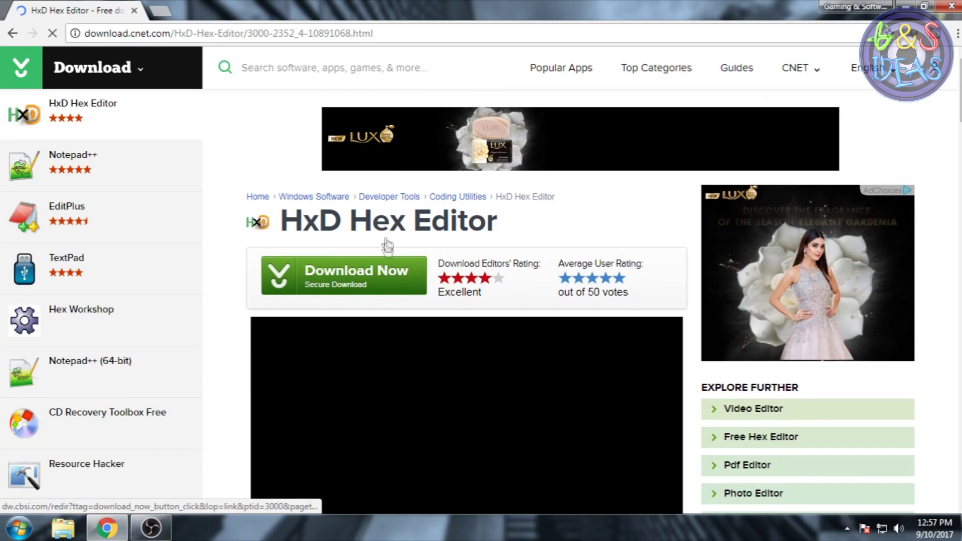
left_click(387, 256)
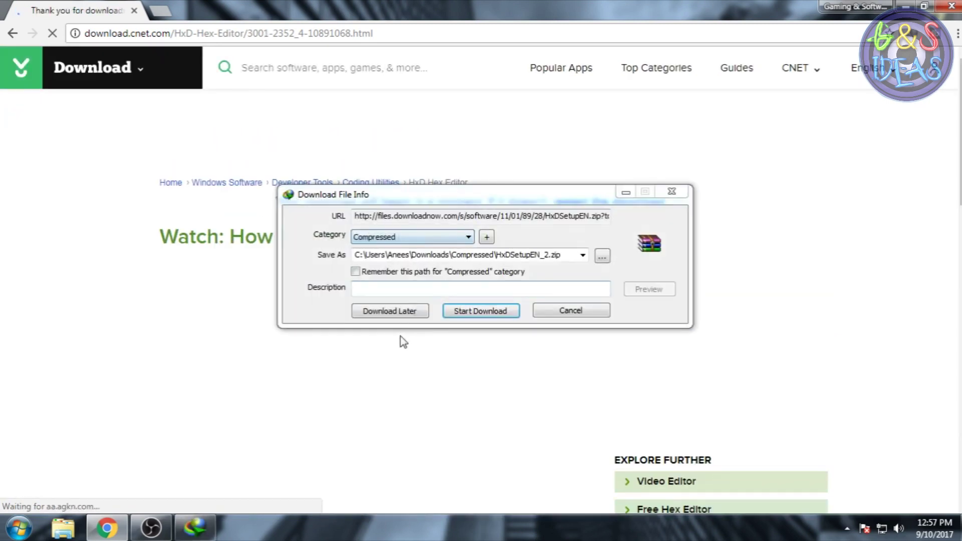
left_click(485, 311)
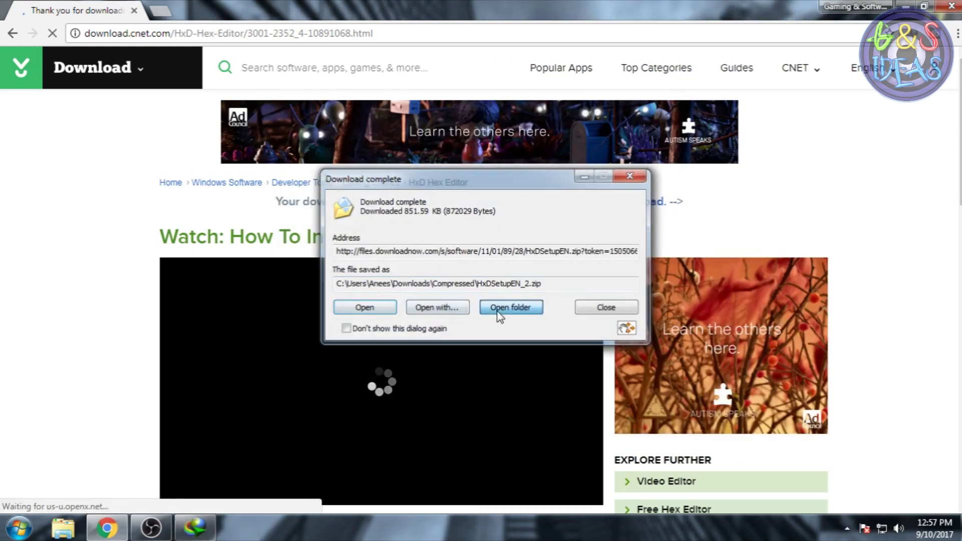
left_click(501, 316)
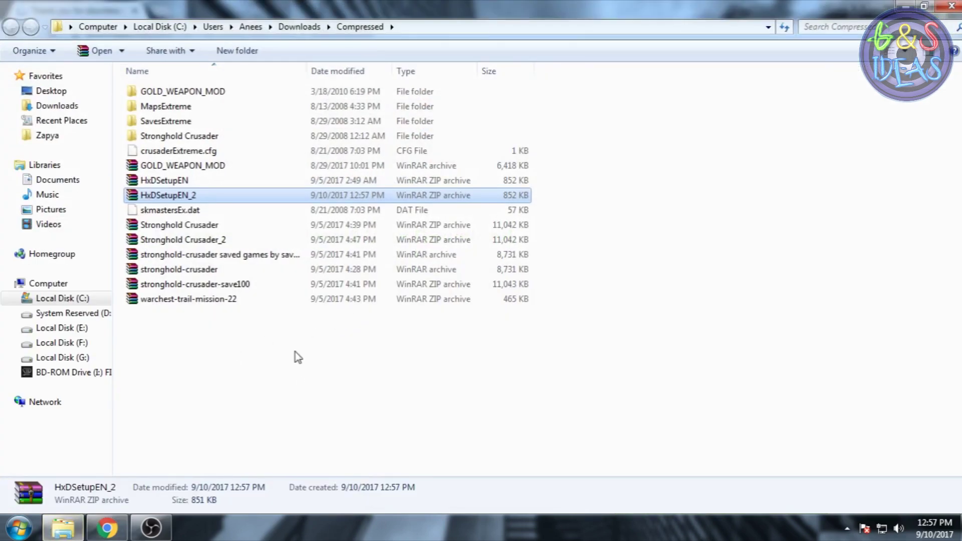
Step: Clear the folder selection, pause the CNET install video, and close Chrome
left_click(296, 352)
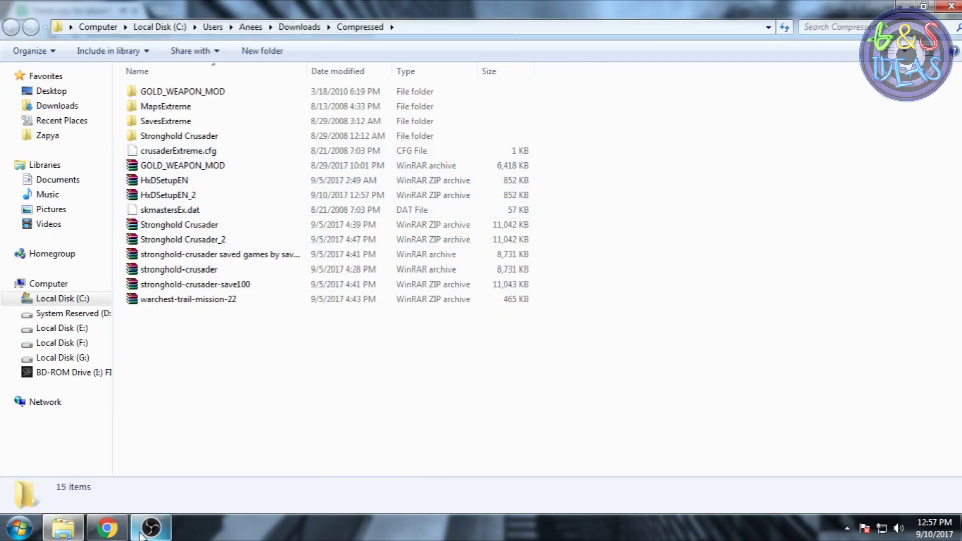
left_click(107, 528)
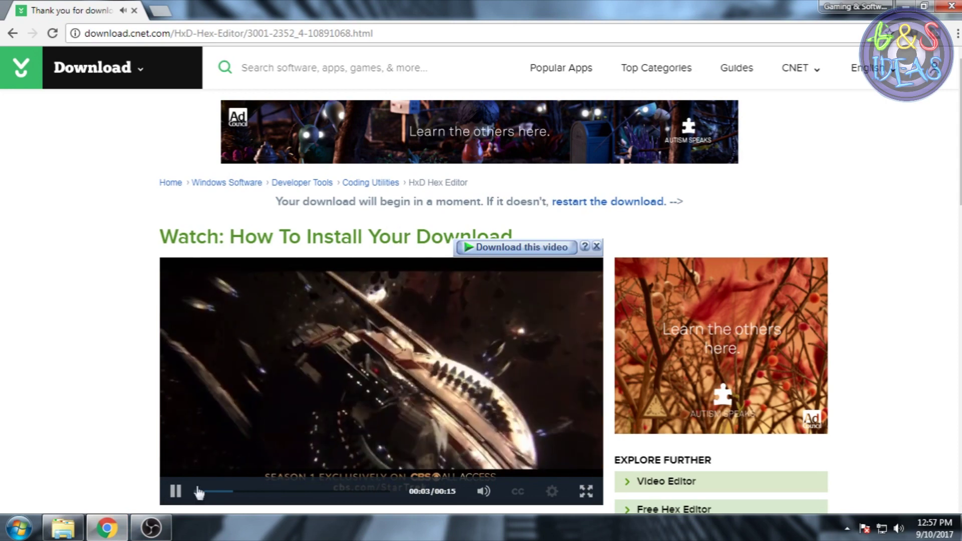
left_click(328, 427)
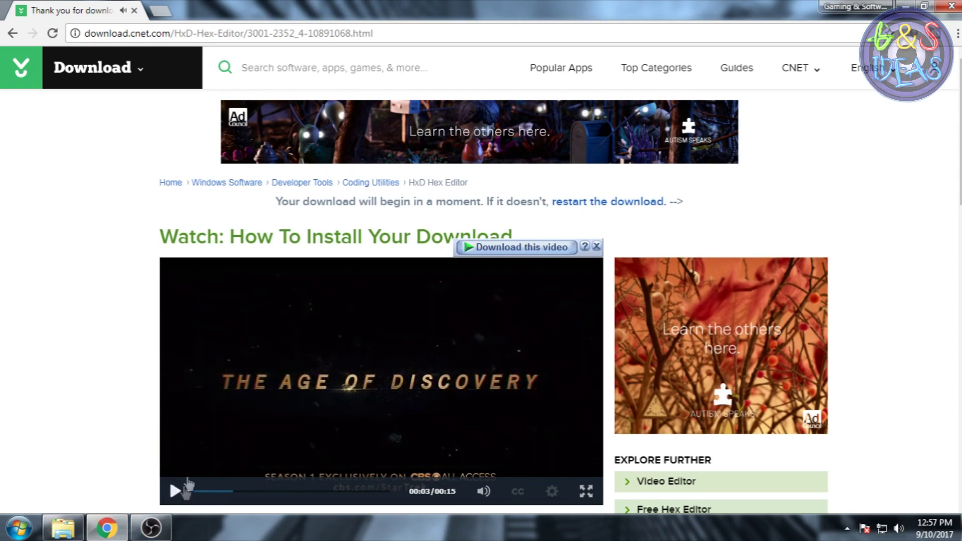
left_click(953, 6)
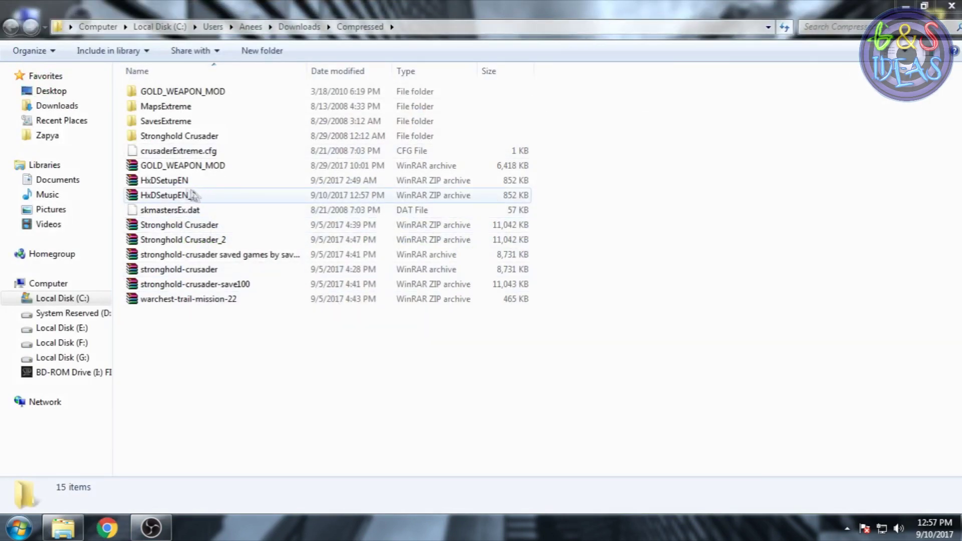
Step: Permanently delete nine unwanted files, including crusaderExtreme.cfg and GOLD_WEAPON_MOD, plus HxDSetupEN_2
right_click(171, 183)
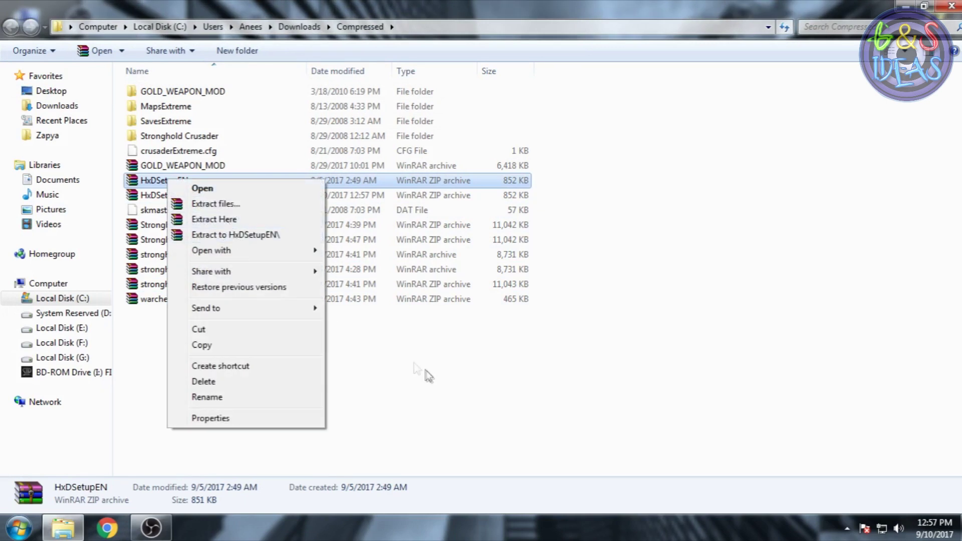
left_click(346, 361)
left_click_drag(335, 380, 255, 217)
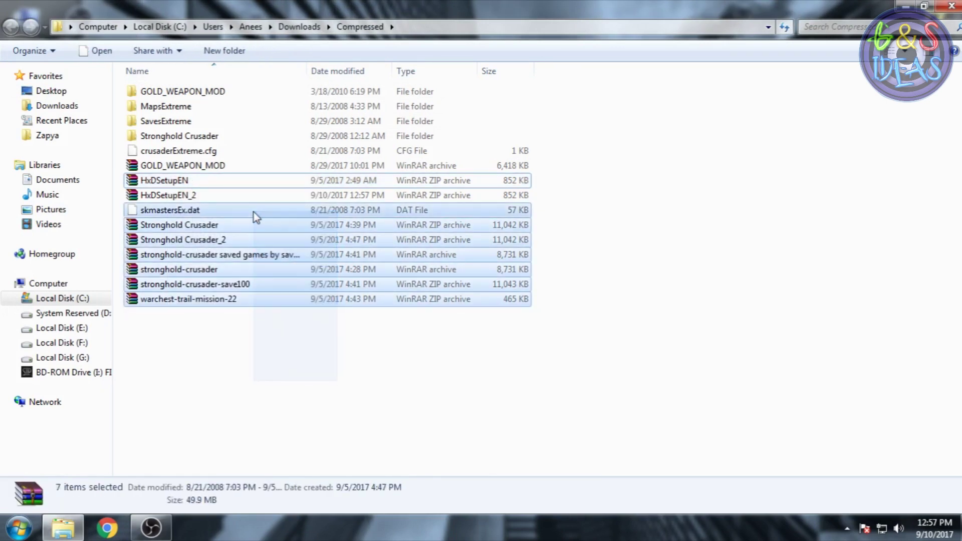
left_click(183, 165, "ctrl")
left_click(171, 209, "ctrl")
left_click(179, 150, "ctrl")
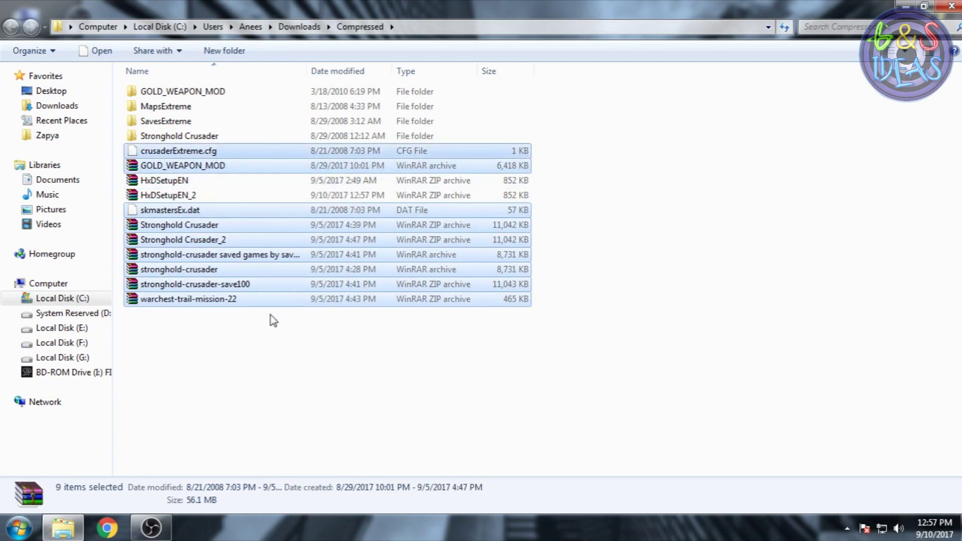
key("shift+Delete")
key("Return")
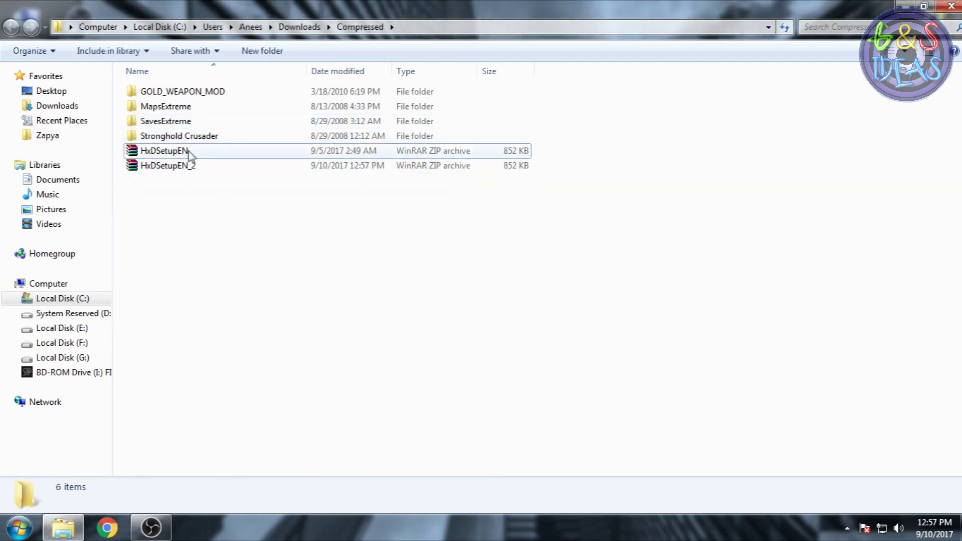
left_click(167, 166)
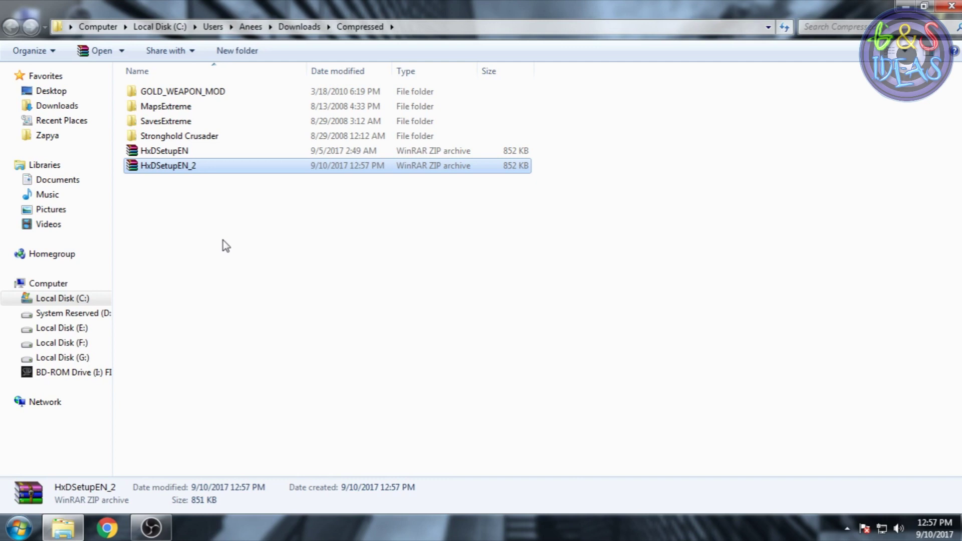
key("shift+Delete")
key("Return")
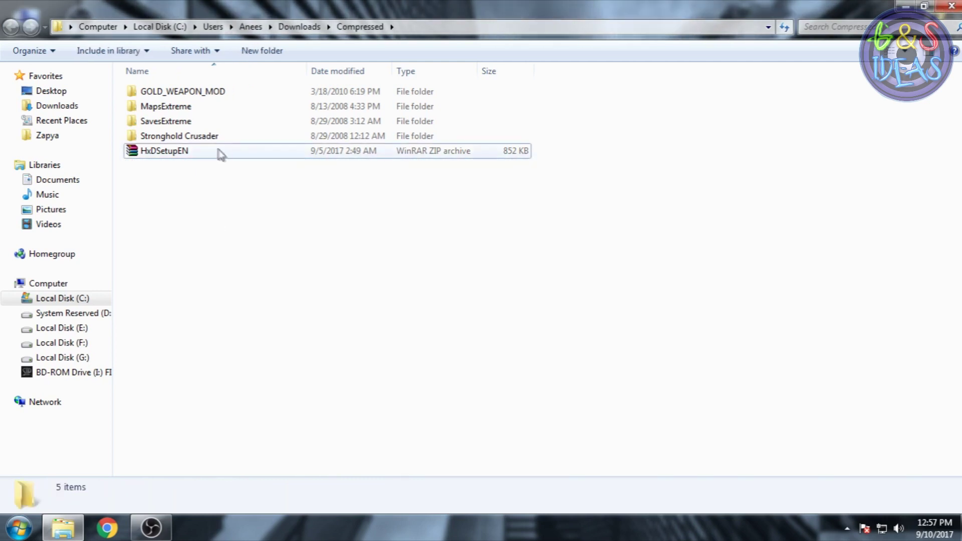
Step: Extract HxDSetupEN into Compressed and select the extracted setup program
right_click(168, 152)
left_click(215, 192)
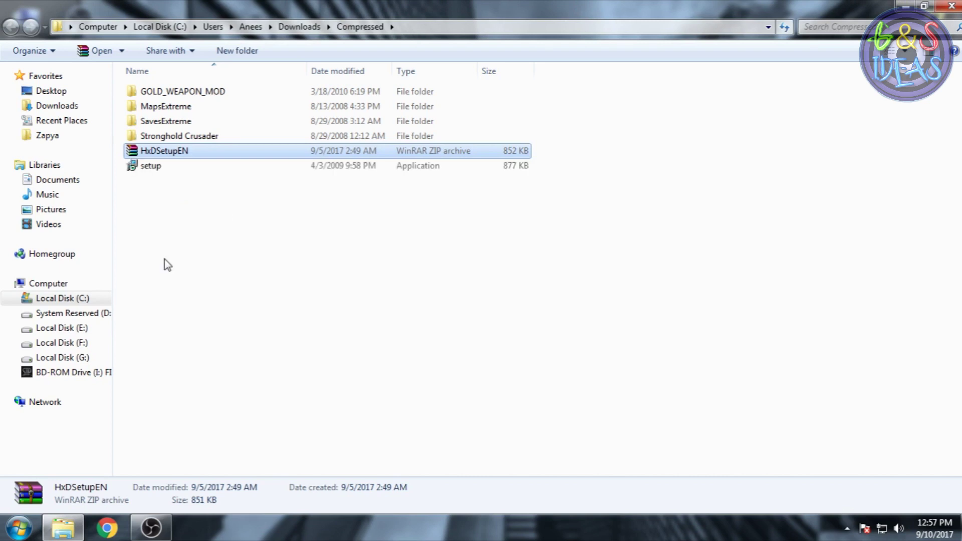
left_click(151, 166)
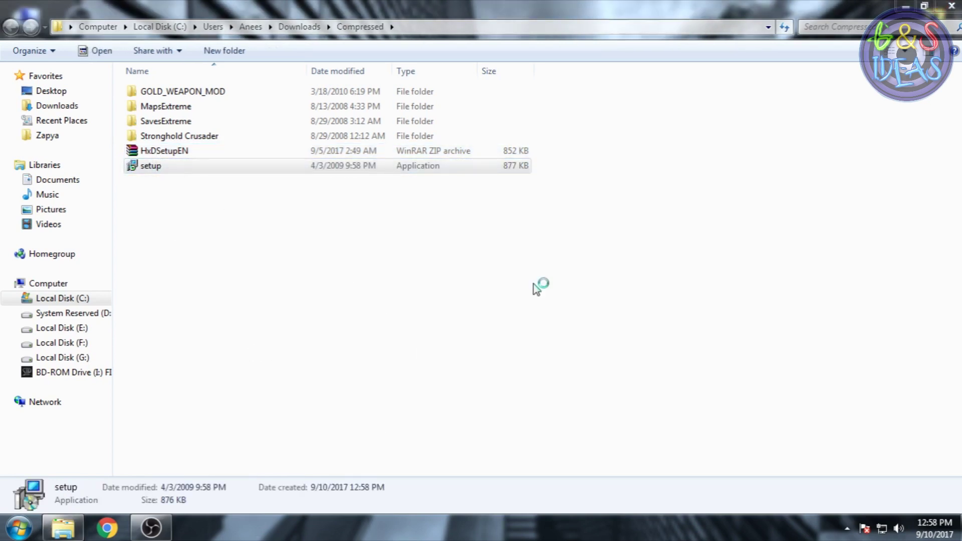
Step: Accept the license, install HxD to Program Files (x86)\HxD, and finish with HxD launching
left_click(571, 379)
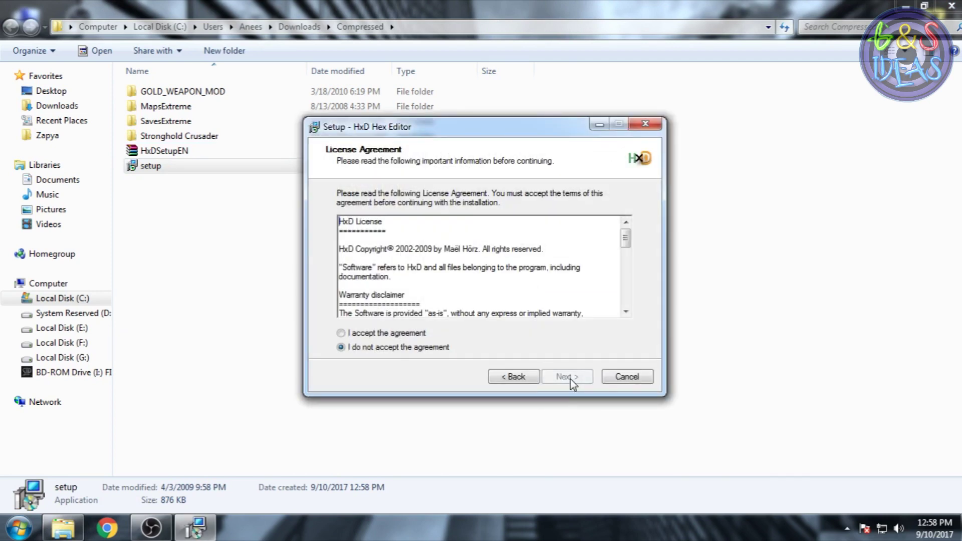
left_click(381, 334)
left_click(566, 376)
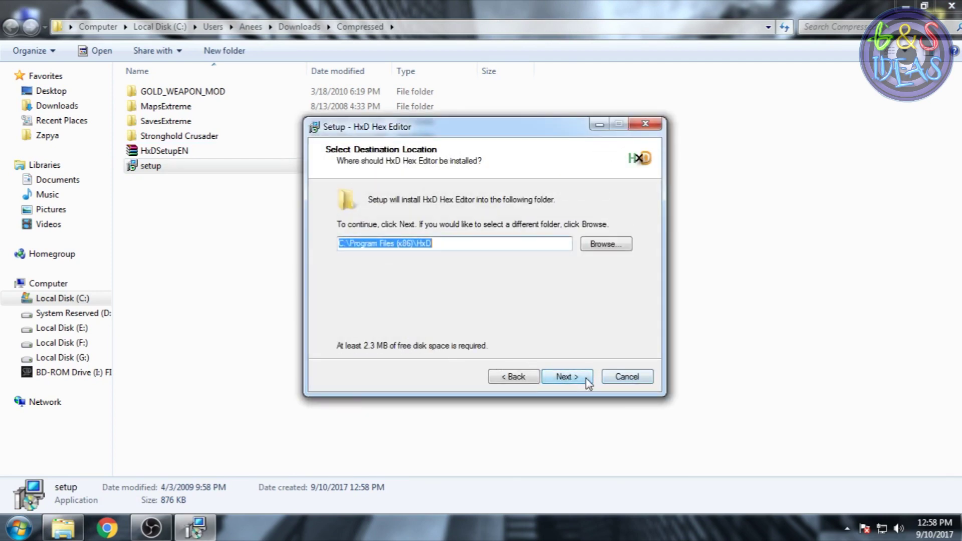
left_click(568, 376)
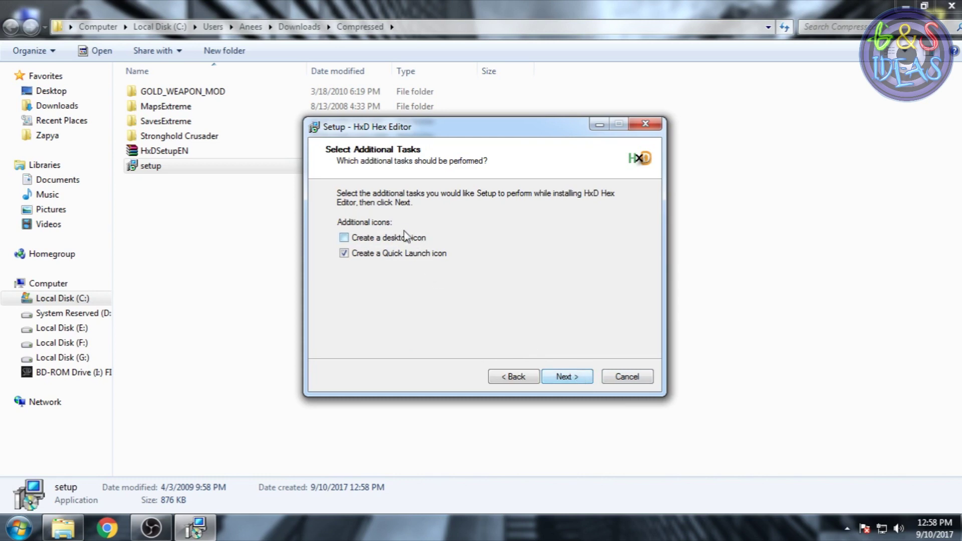
left_click(566, 376)
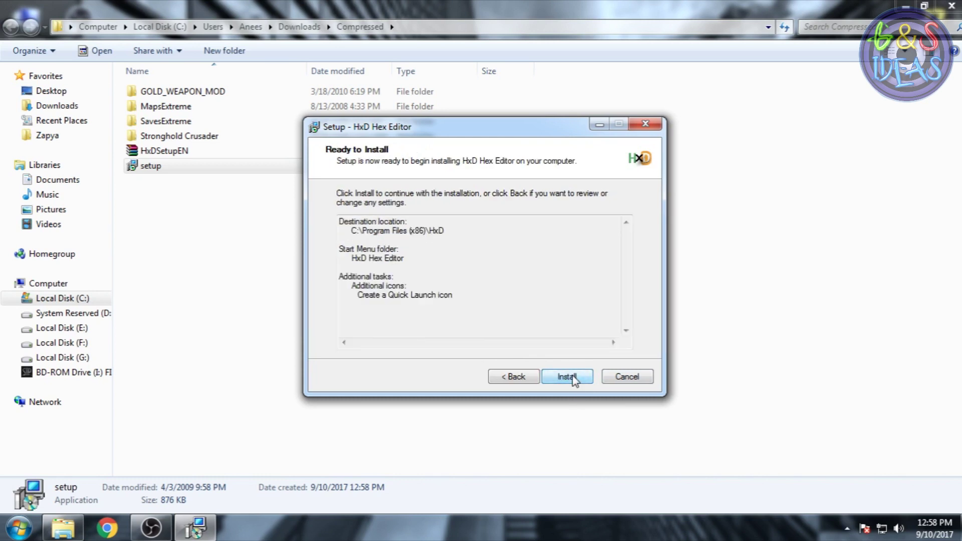
left_click(516, 377)
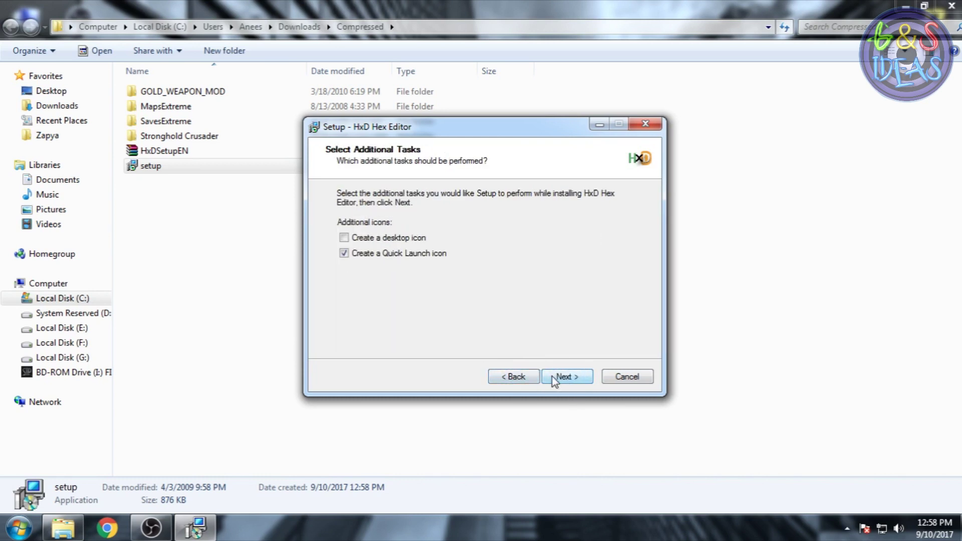
left_click(567, 377)
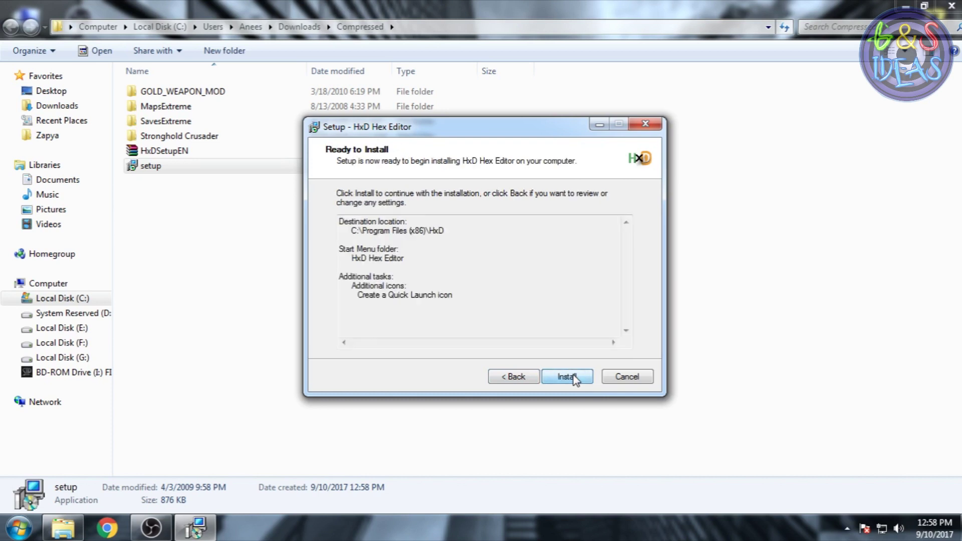
left_click(566, 376)
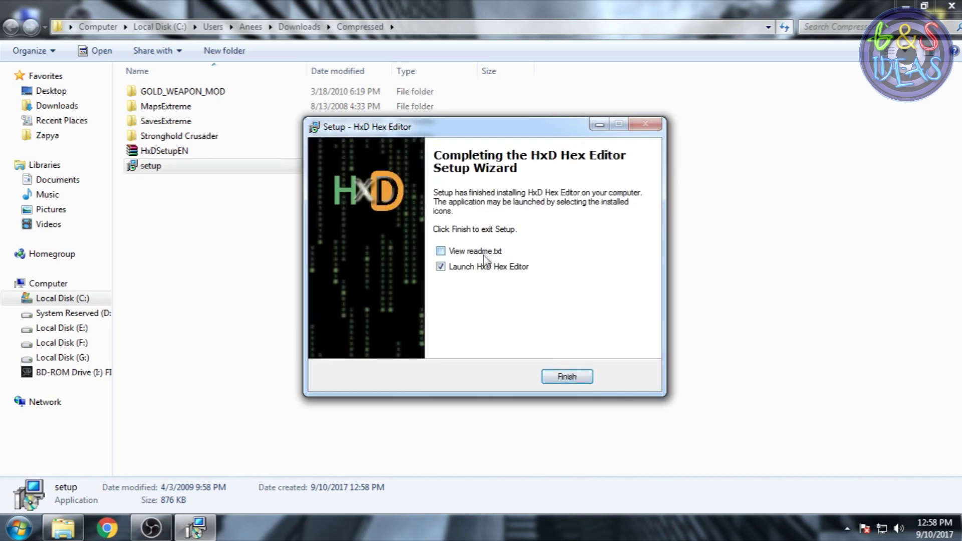
left_click(567, 377)
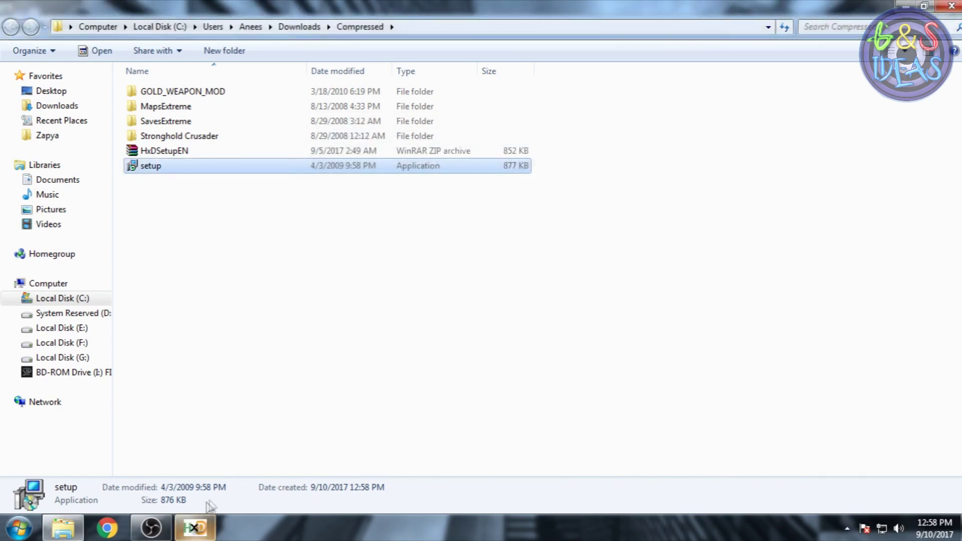
Step: Minimize HxD and refresh the desktop
left_click(197, 527)
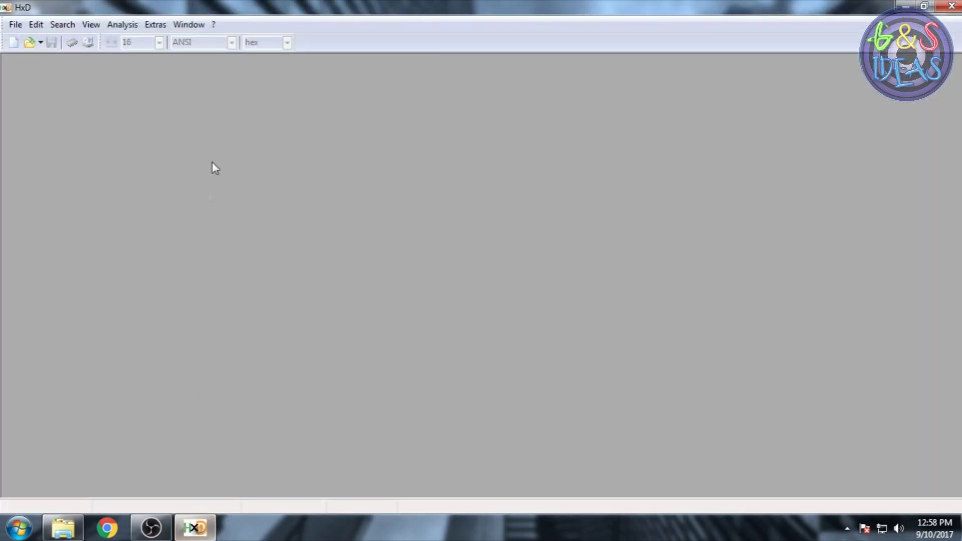
left_click(926, 8)
left_click(434, 321)
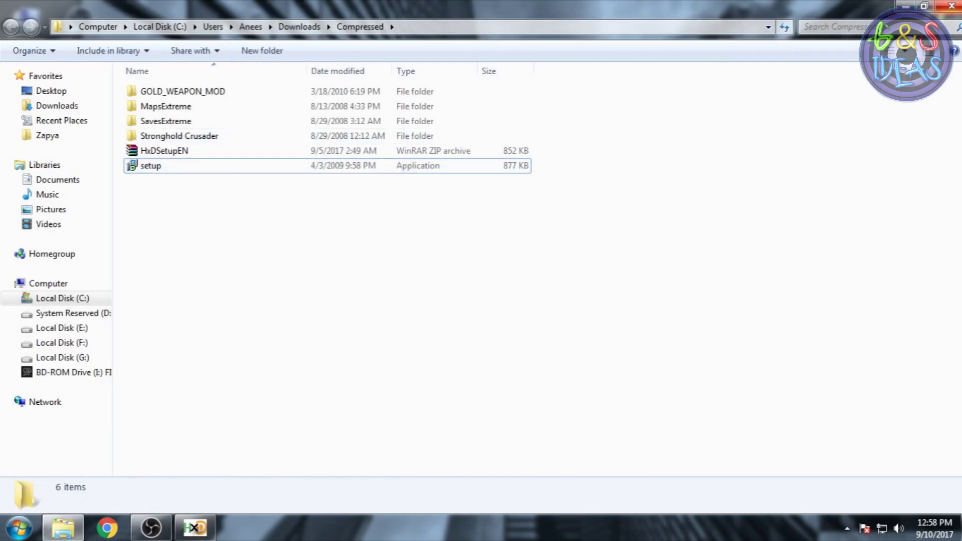
left_click(926, 8)
right_click(350, 211)
left_click(389, 252)
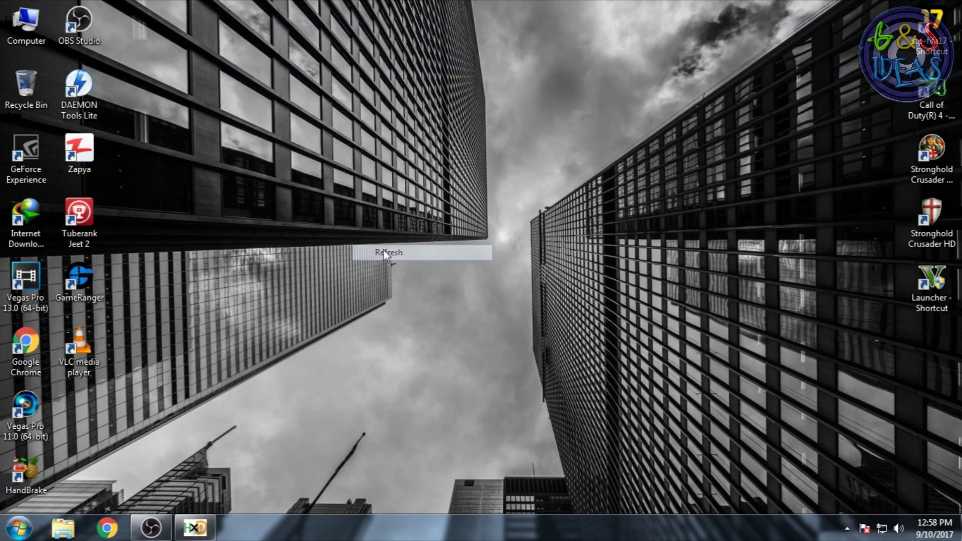
Step: Select, then deselect, the Stronghold Crusader desktop shortcuts, and restore HxD
mouse_move(960, 143)
left_mouse_down()
mouse_move(855, 252)
mouse_move(859, 239)
left_mouse_up()
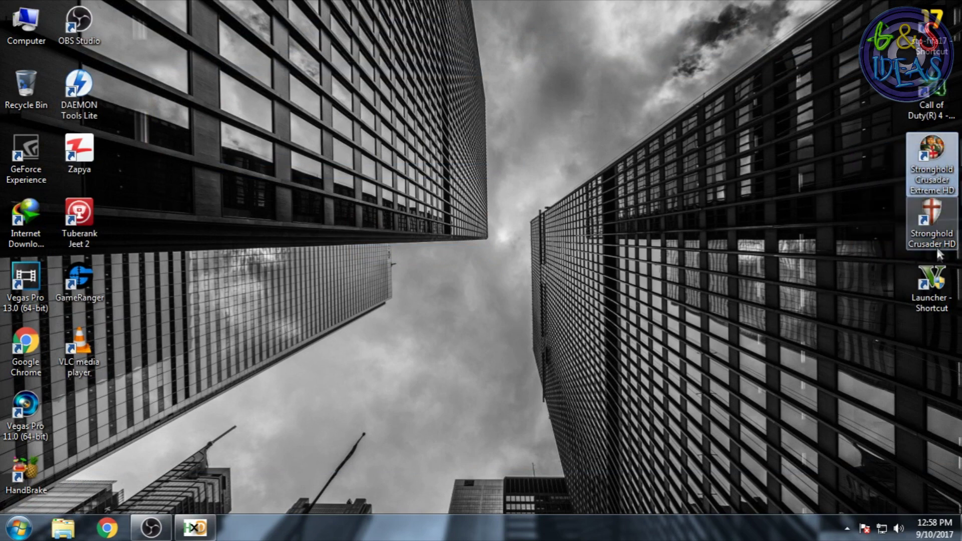
left_click(633, 243)
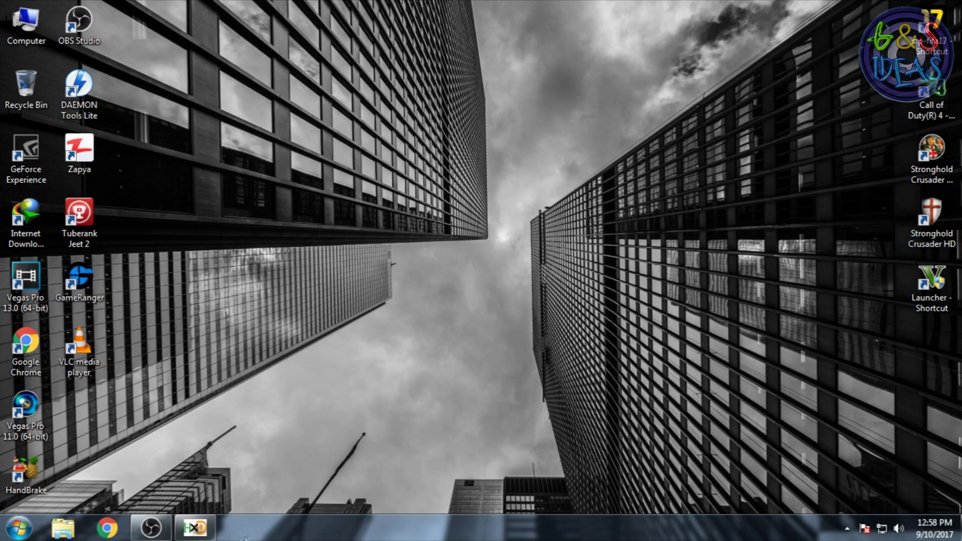
left_click(195, 527)
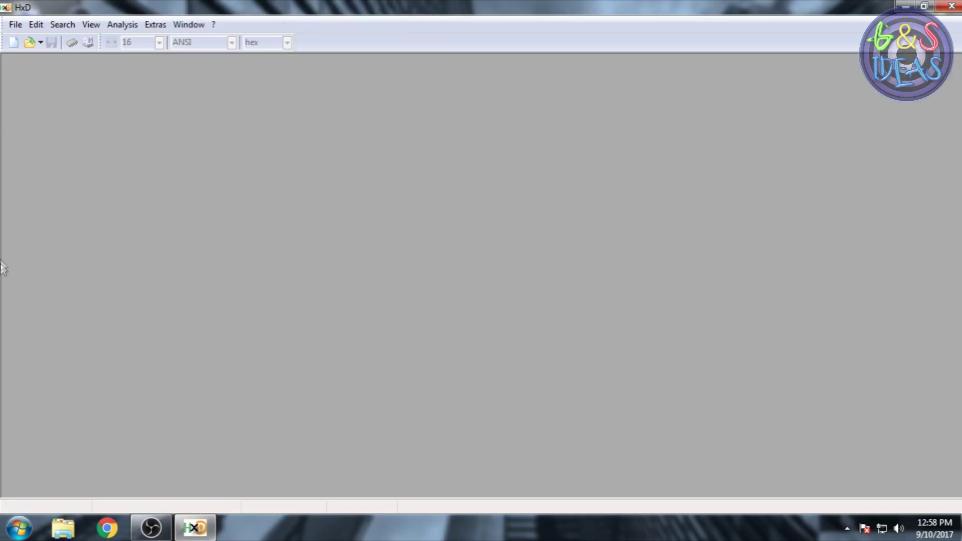
left_click(14, 25)
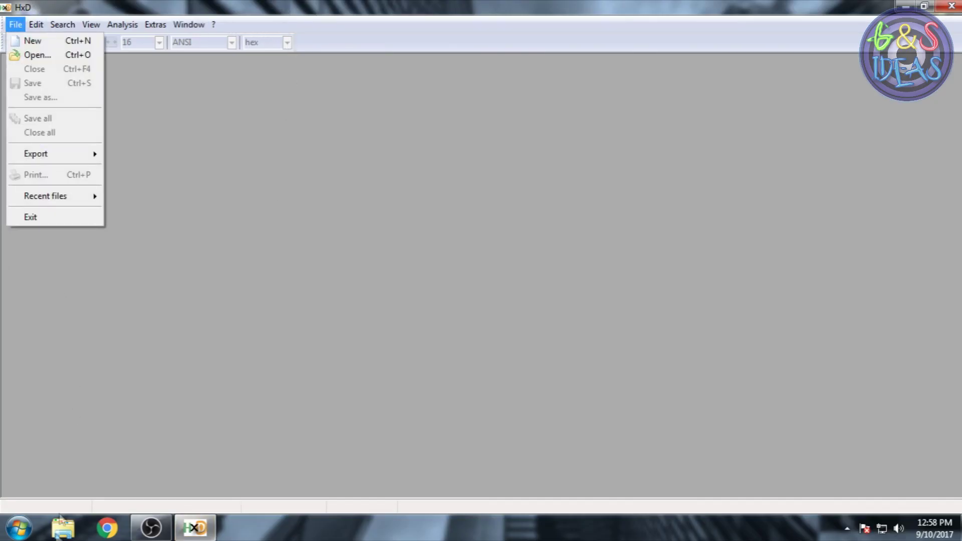
left_click(16, 529)
left_click(210, 346)
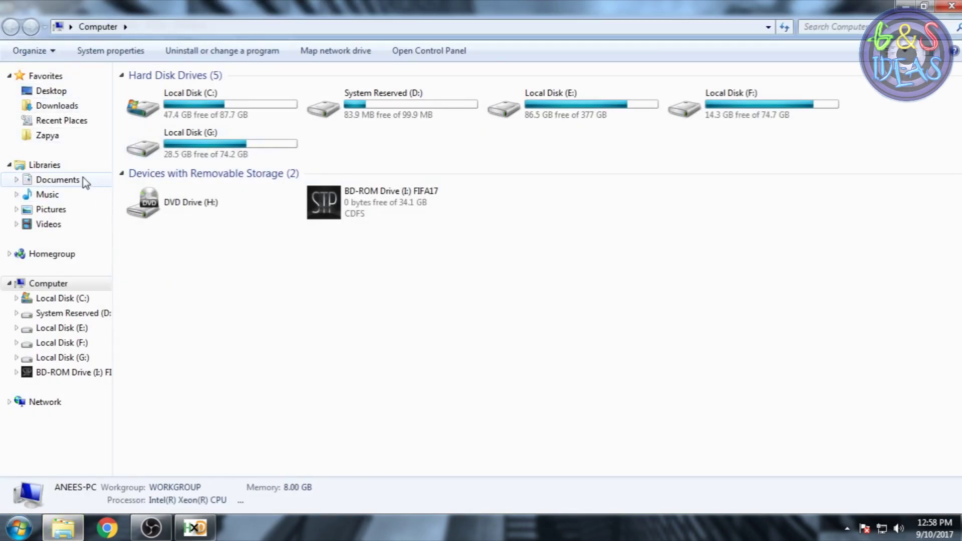
left_click(58, 180)
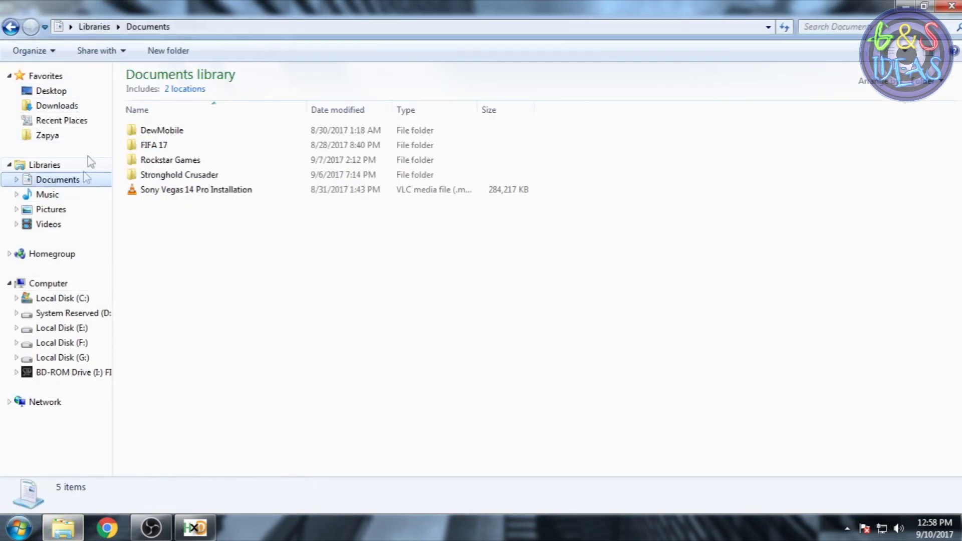
double_click(179, 175)
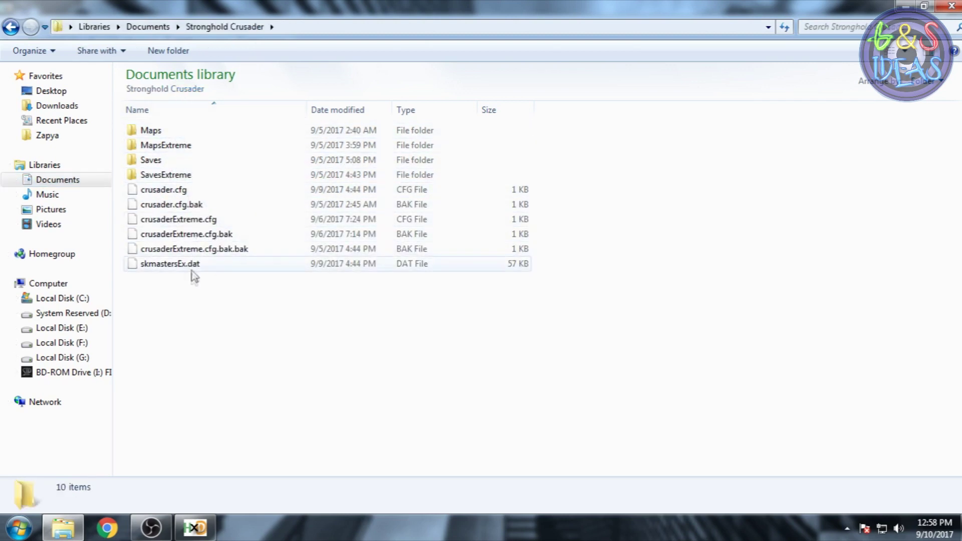
left_click(164, 190)
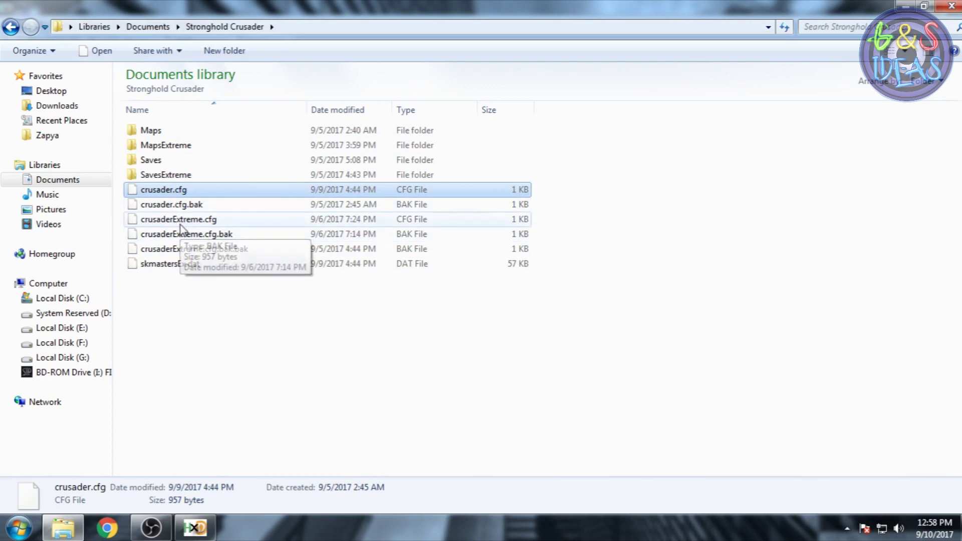
left_click(185, 205)
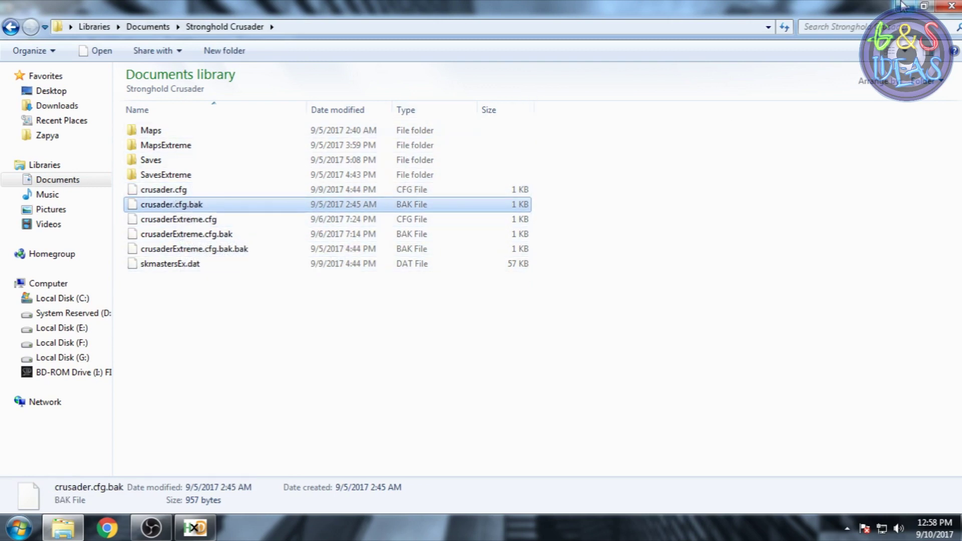
left_click(194, 528)
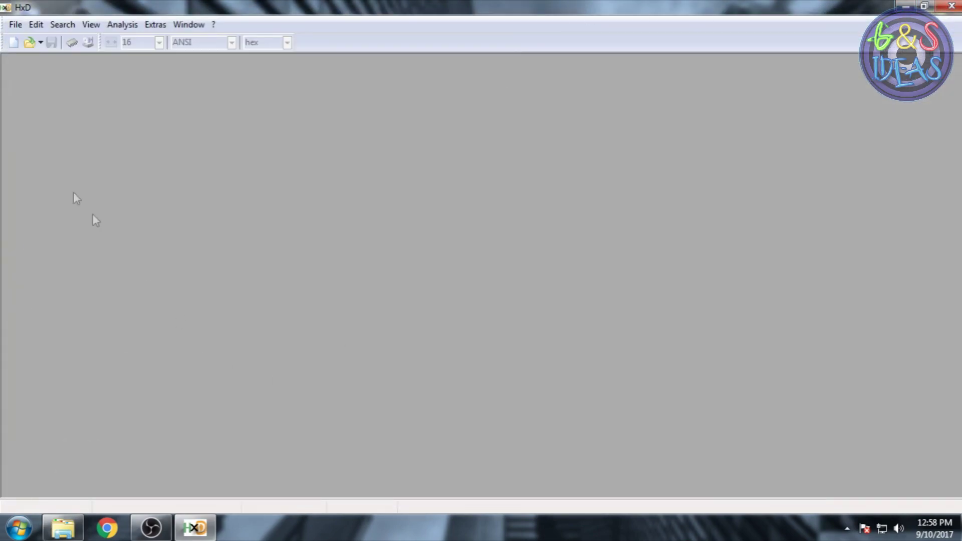
Step: Browse C: > Users > profile > My Documents and open crusader.cfg in HxD
left_click(16, 25)
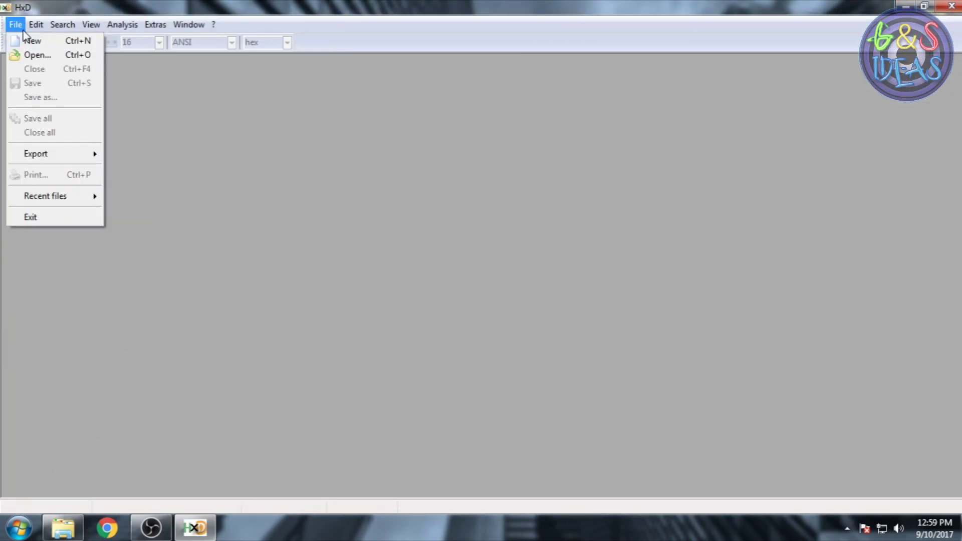
left_click(26, 50)
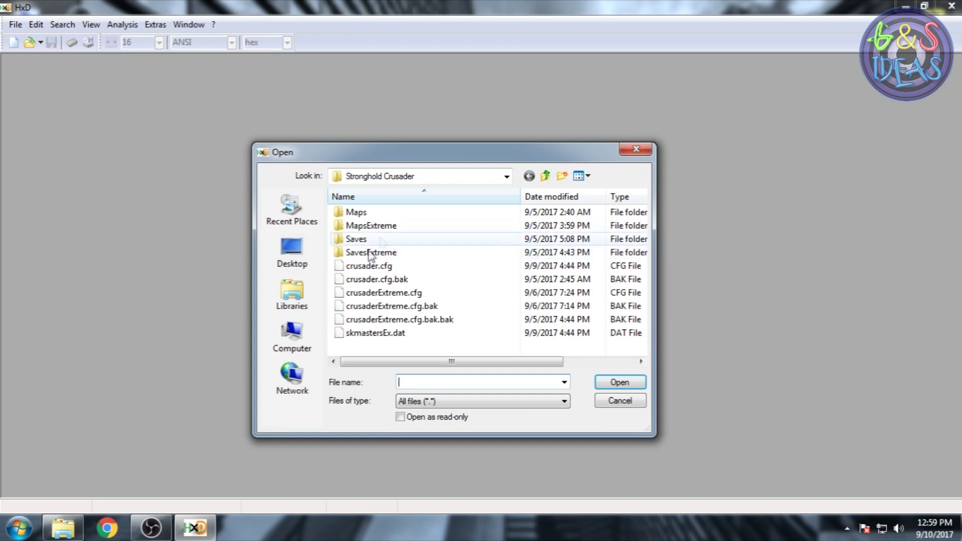
left_click(301, 334)
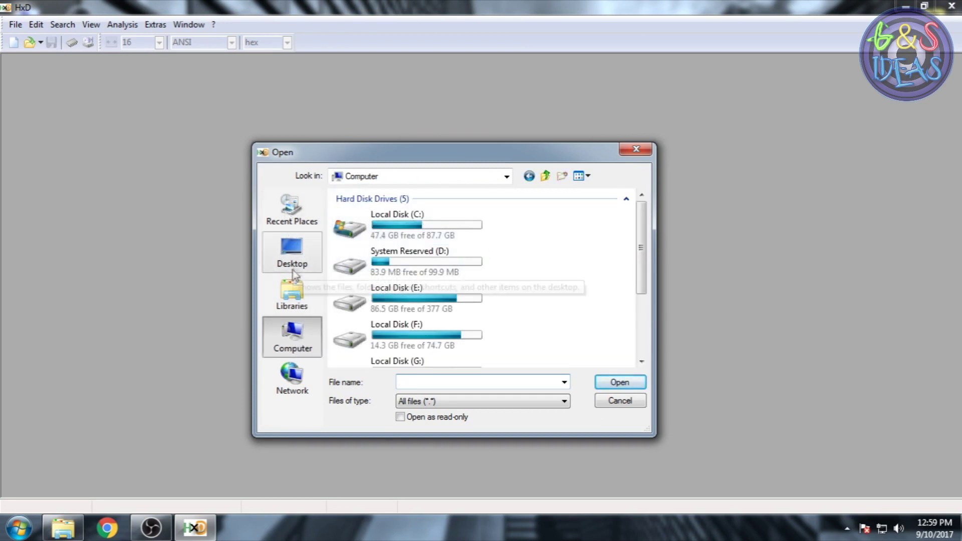
double_click(411, 222)
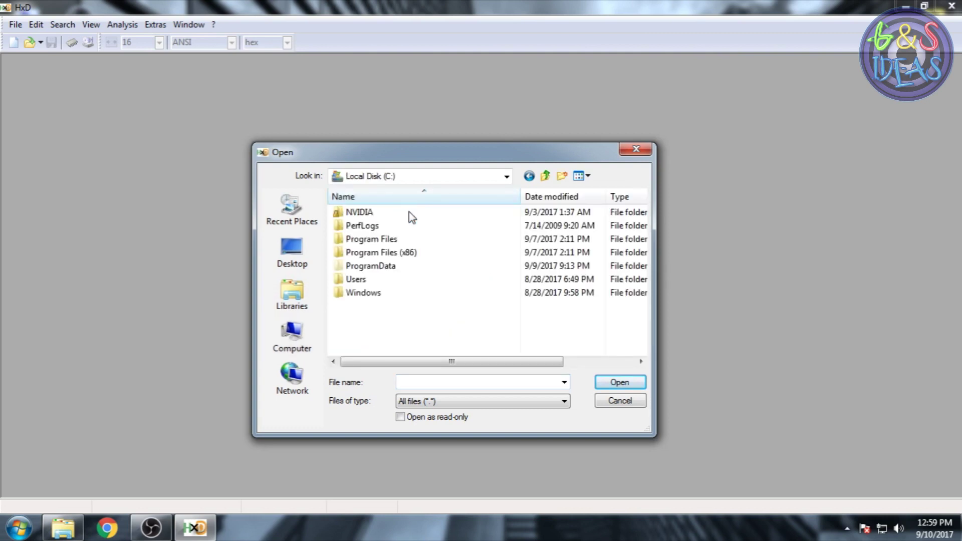
double_click(356, 278)
left_click(357, 212)
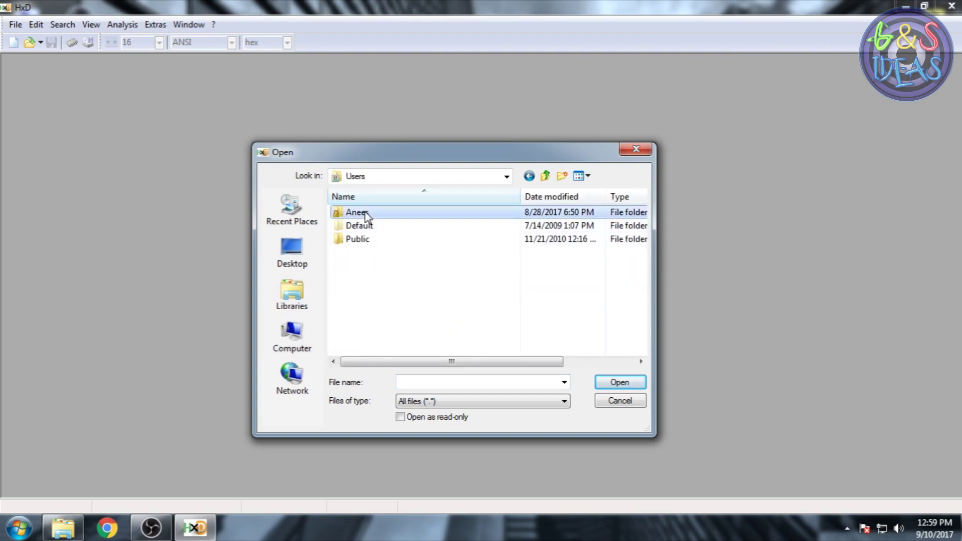
double_click(367, 217)
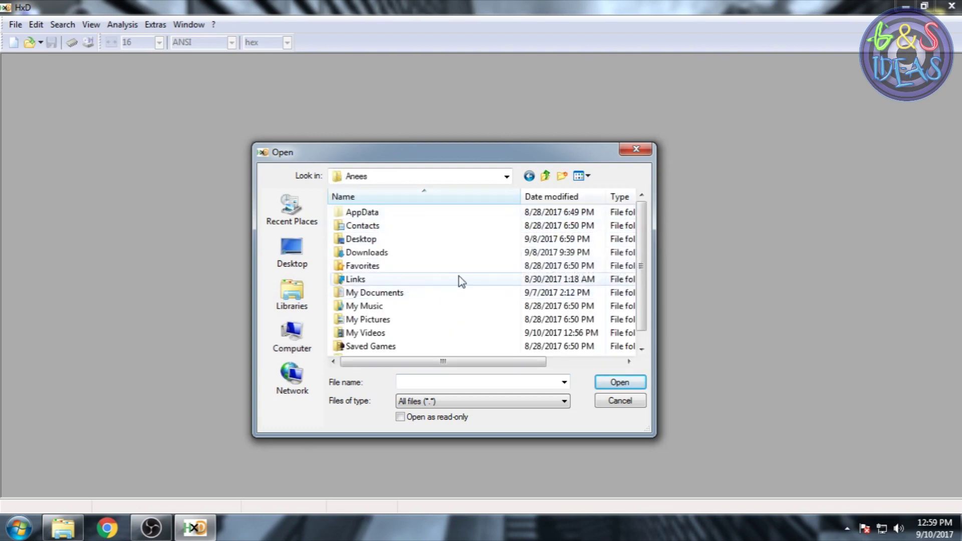
double_click(406, 292)
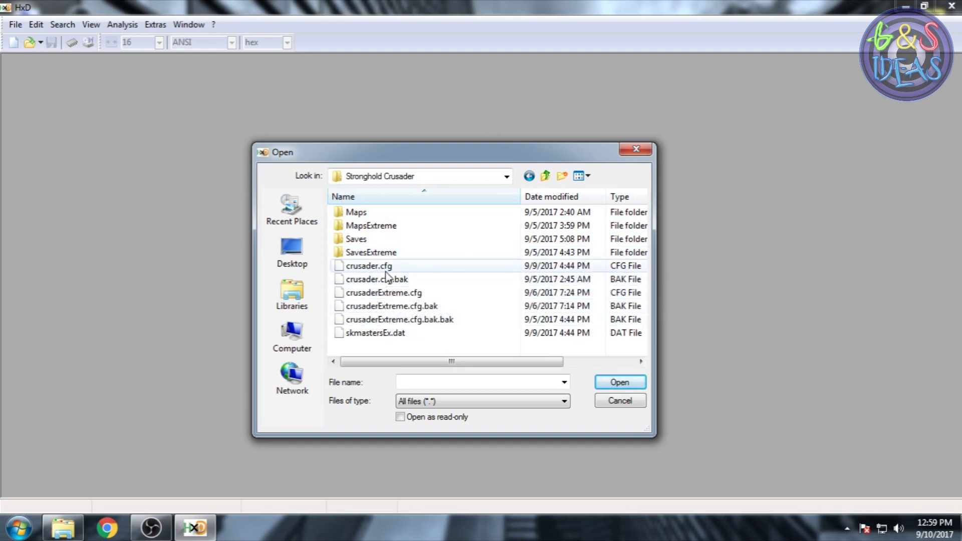
double_click(370, 266)
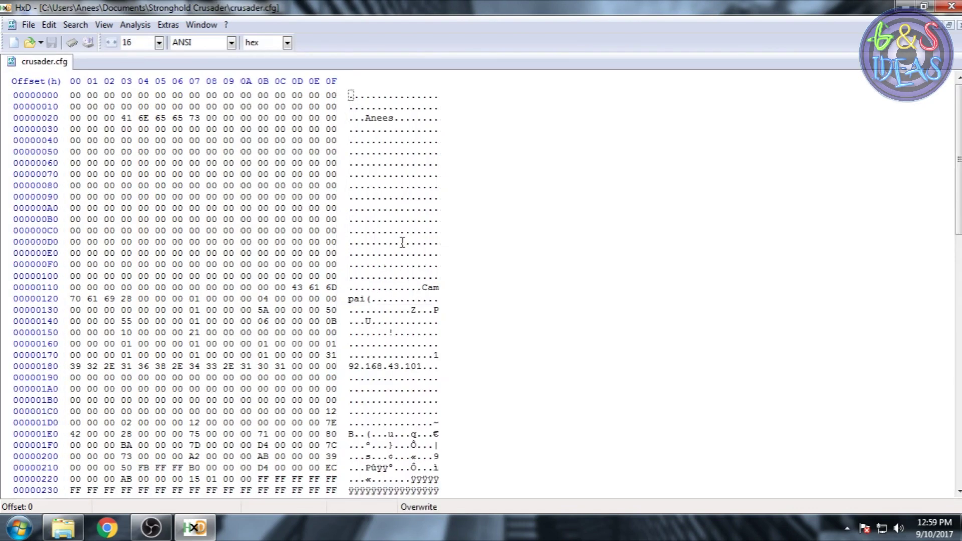
scroll(408, 233, "down", 8)
scroll(408, 233, "down", 8)
scroll(301, 301, "up", 2)
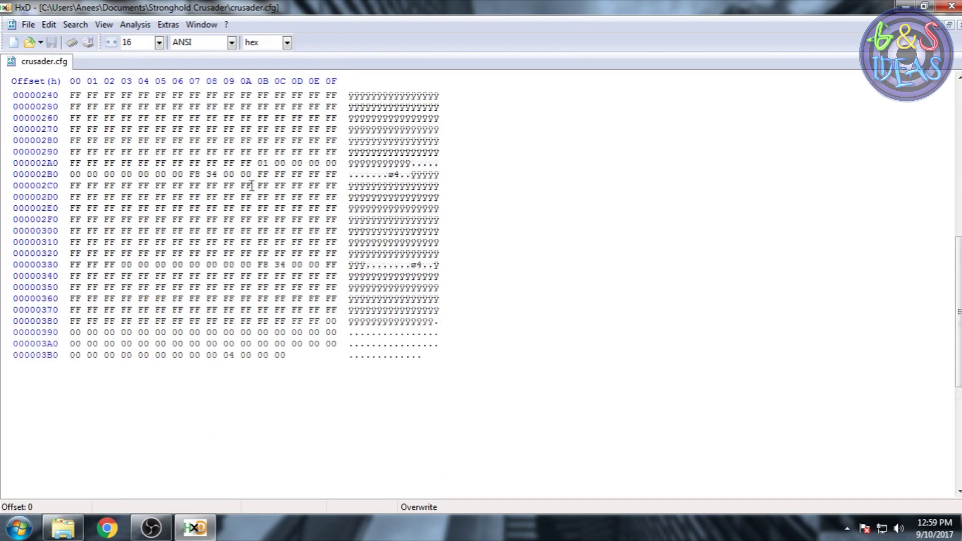
scroll(235, 345, "up", 1)
scroll(263, 402, "up", 2)
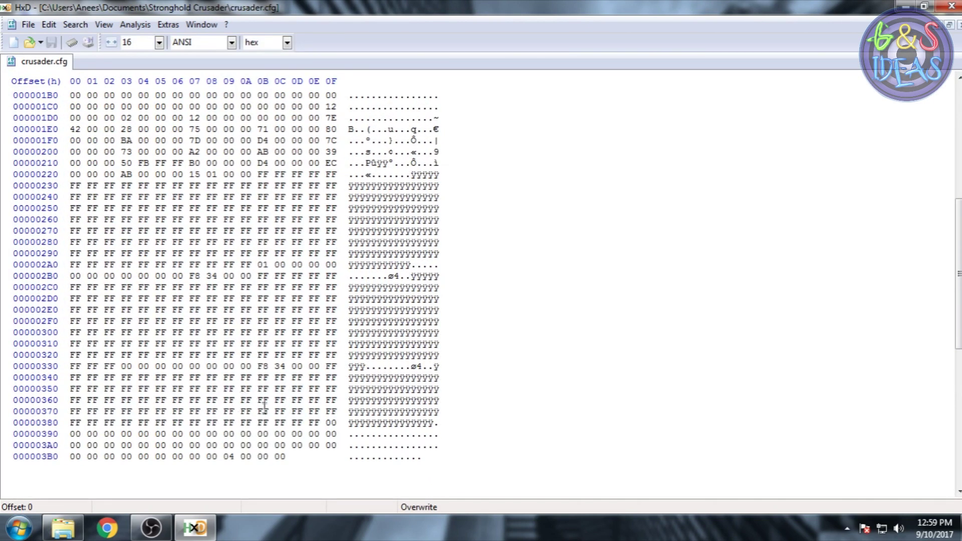
Step: Set byte 3B9 of crusader.cfg from 04 to 01, save, then close HxD declining to save
left_click(238, 457)
left_click_drag(233, 457, 225, 459)
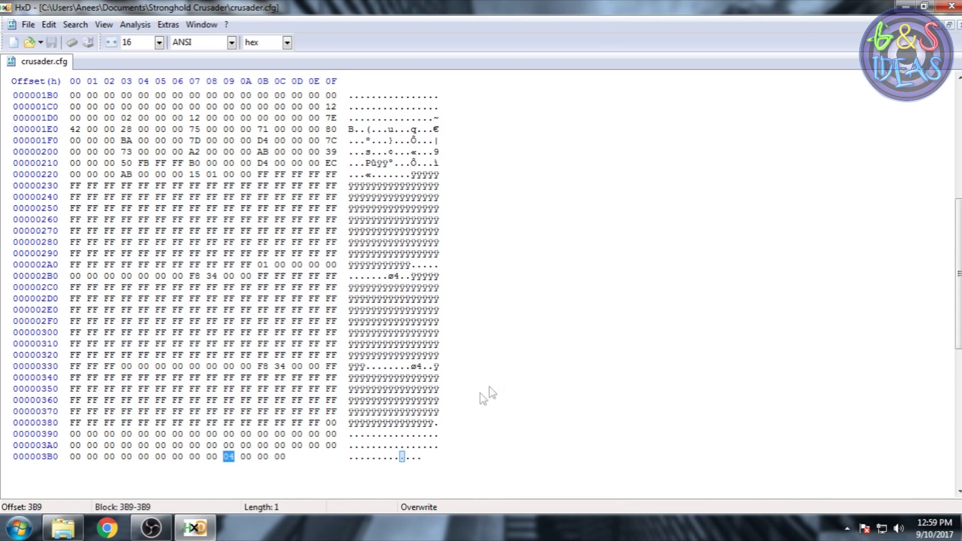
type("01")
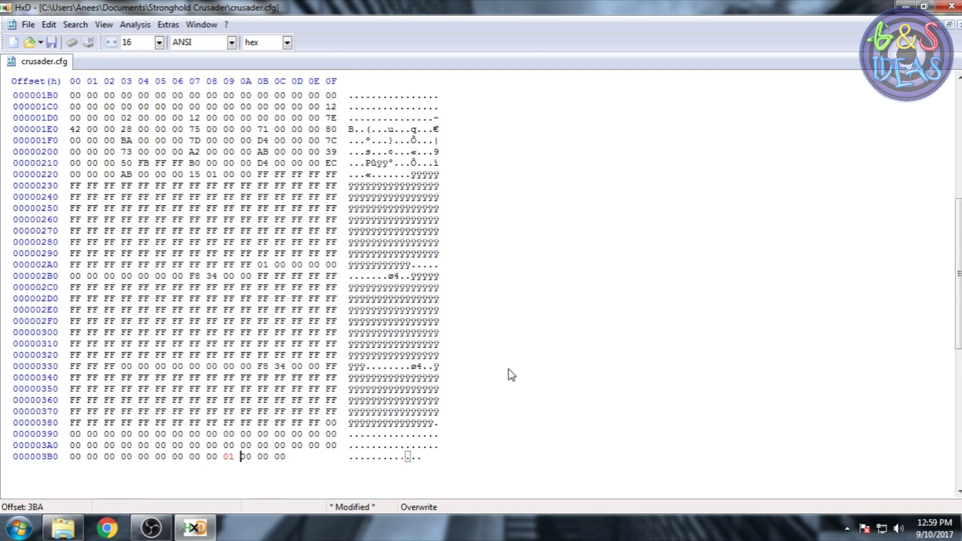
left_click(28, 24)
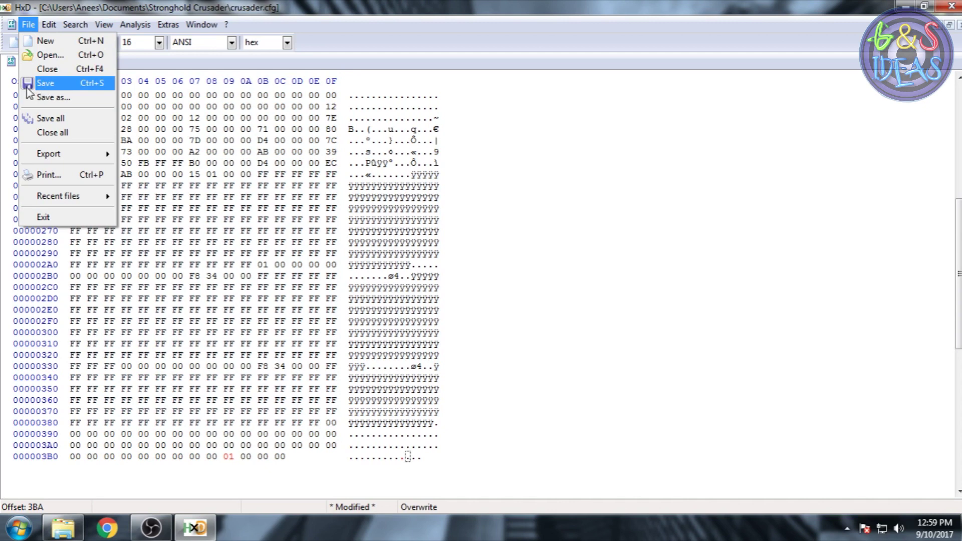
left_click(31, 84)
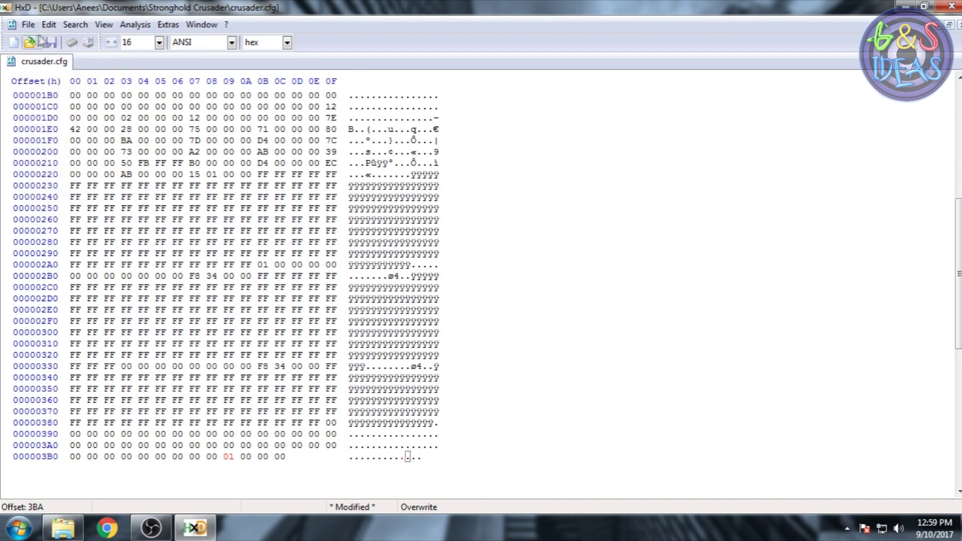
left_click(951, 6)
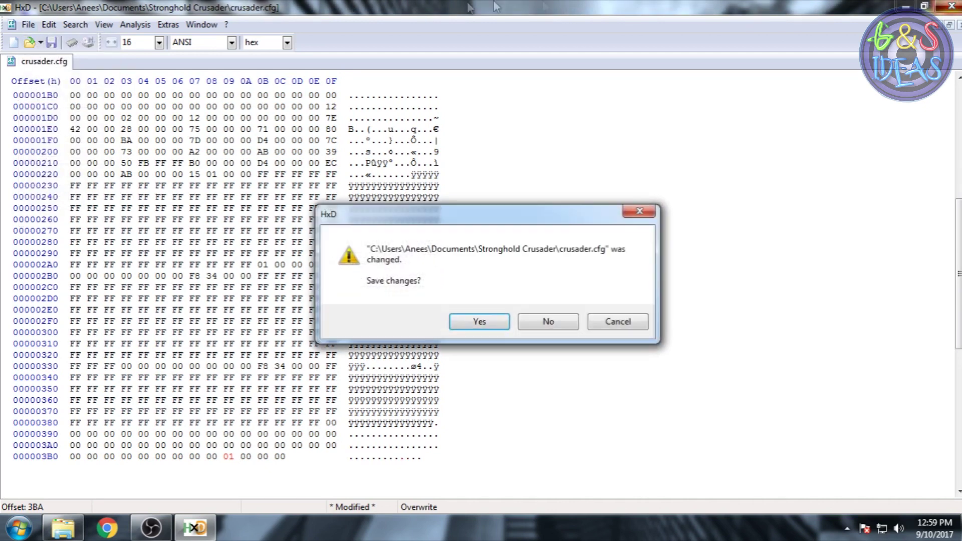
left_click(548, 321)
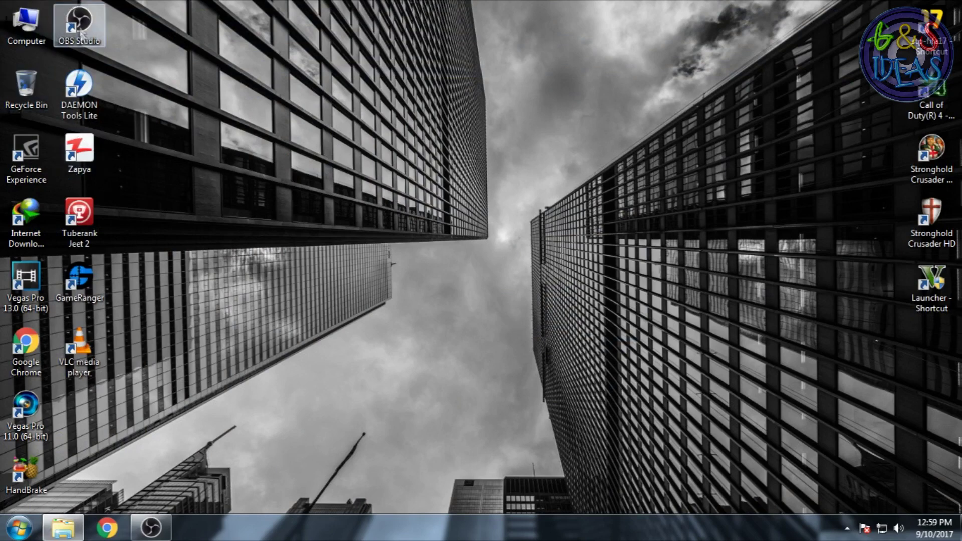
Step: Relaunch HxD from a Start menu search for 'hxd' and open its File menu
key("super")
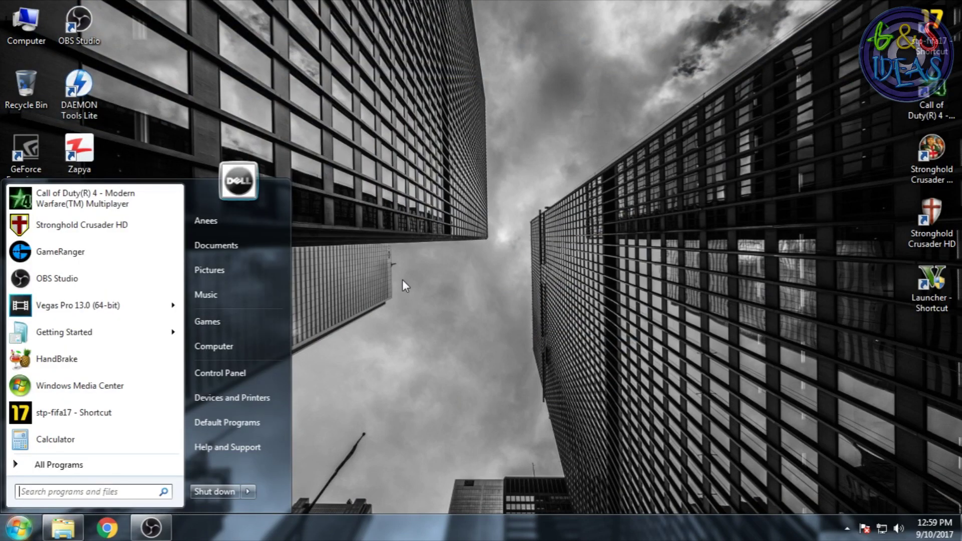
type("hxd")
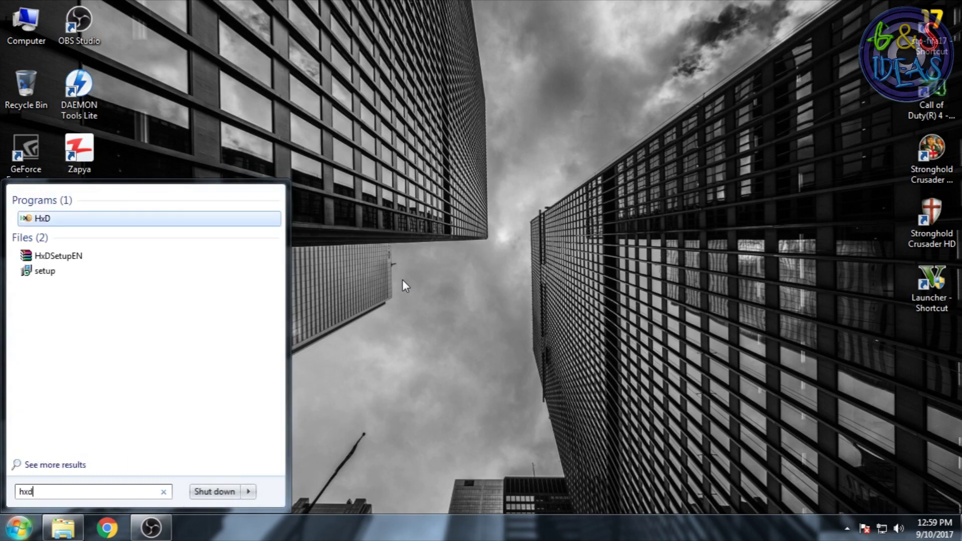
key("Return")
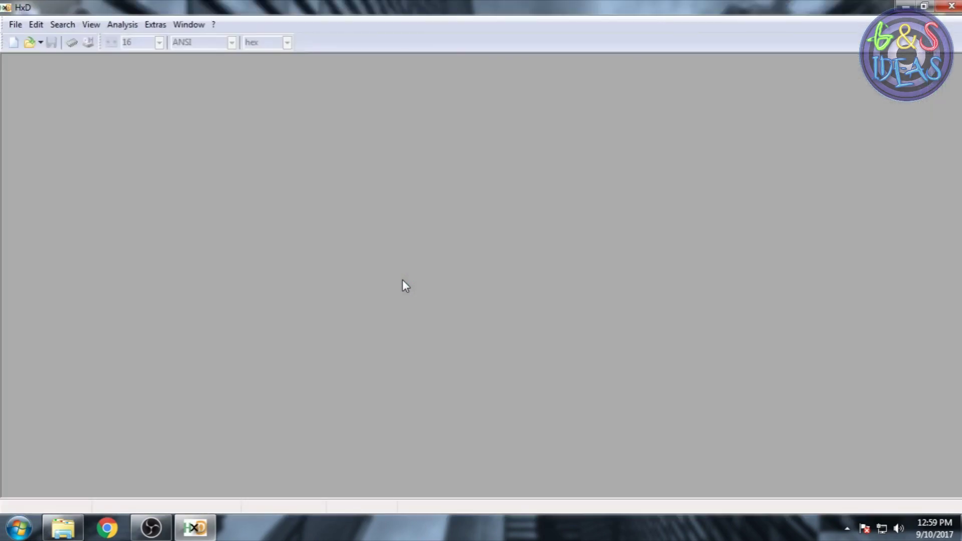
left_click(15, 25)
Step: Open crusader.cfg.bak, change byte 3B9 from 0B to 01, save, and close HxD
left_click(27, 53)
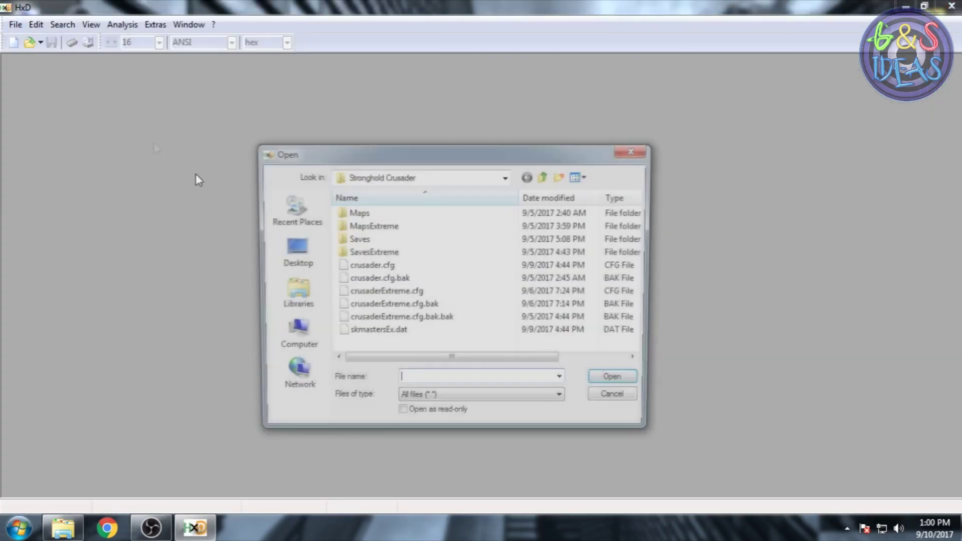
double_click(376, 280)
scroll(410, 323, "down", 5)
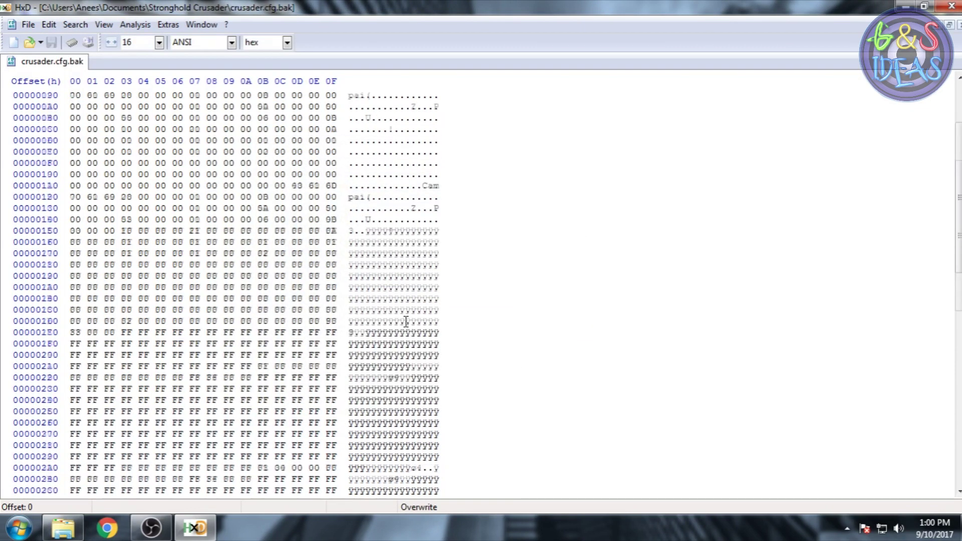
scroll(411, 323, "down", 5)
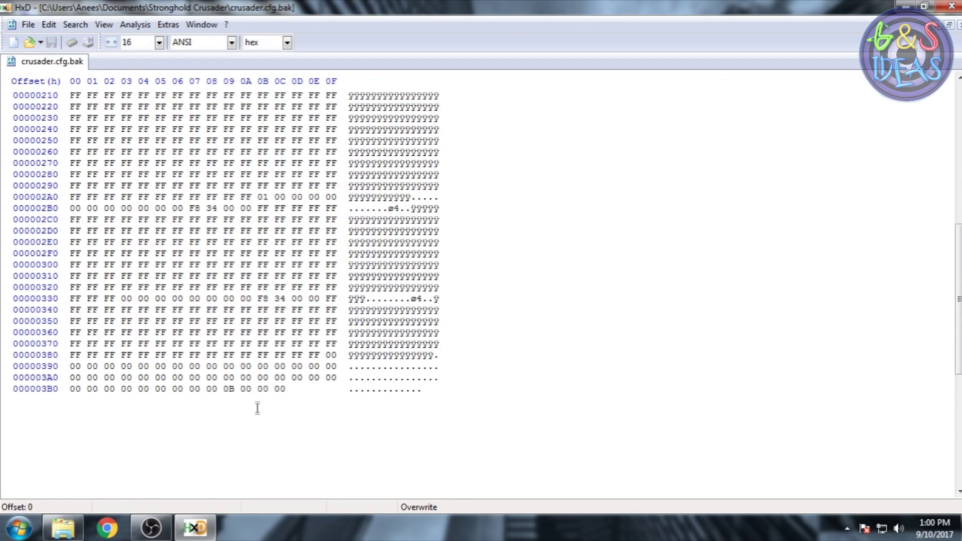
left_click(234, 389)
left_click_drag(234, 389, 226, 389)
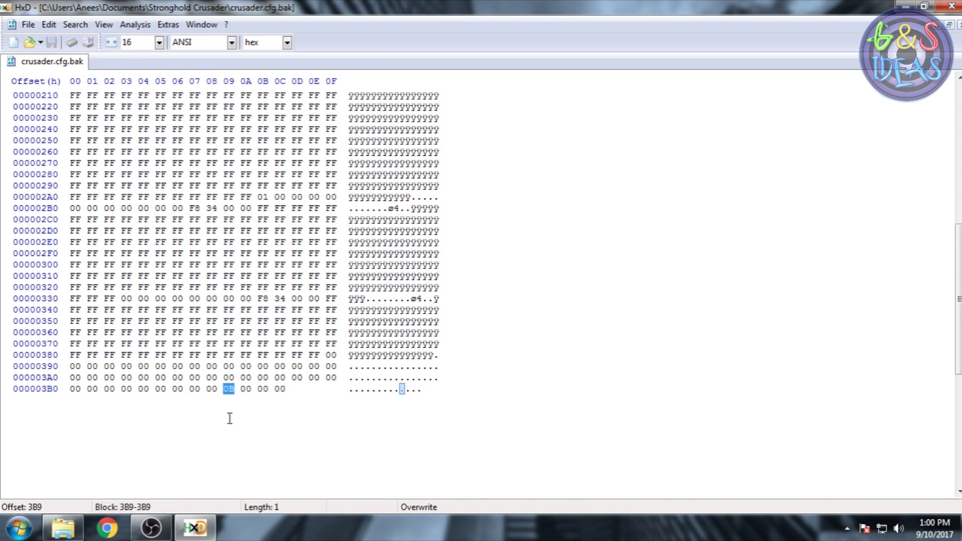
type("01")
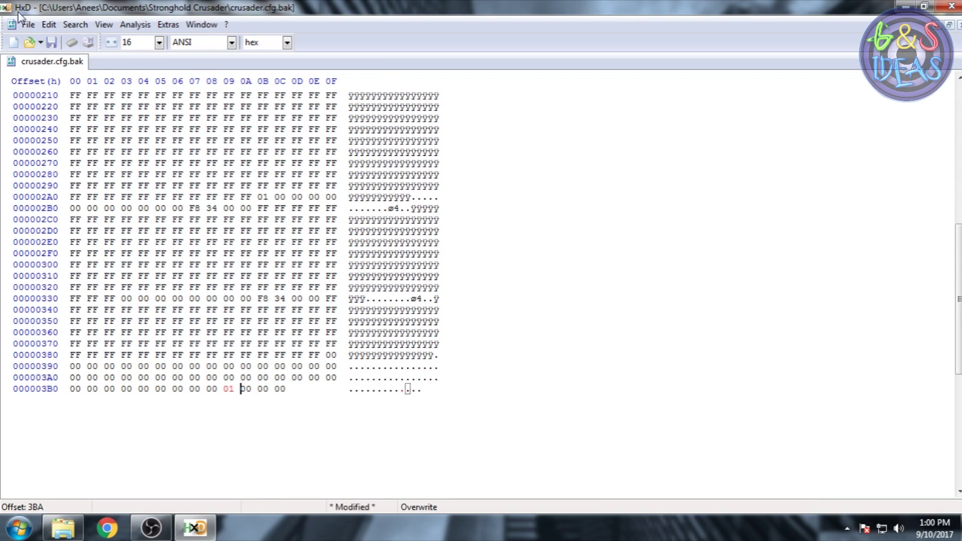
left_click(28, 24)
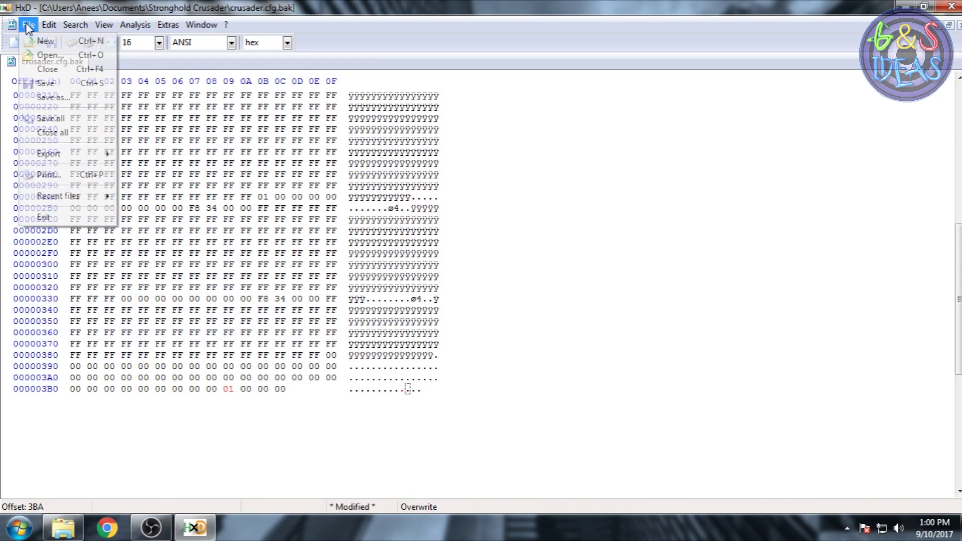
left_click(46, 83)
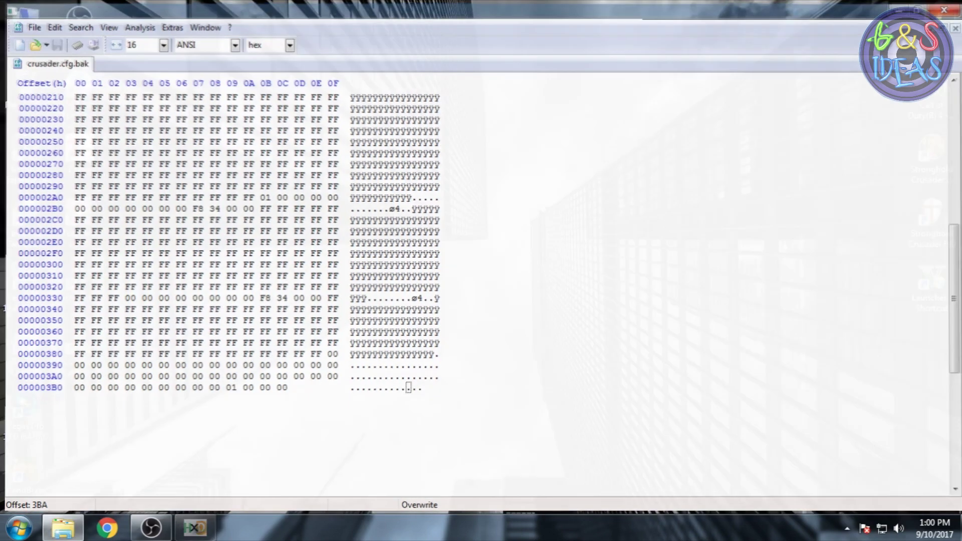
left_click(951, 8)
right_click(339, 112)
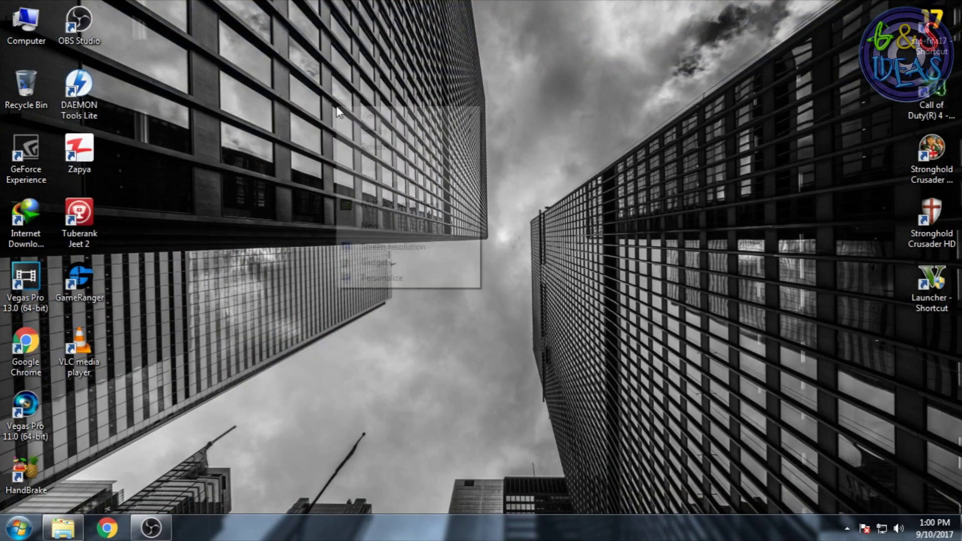
left_click(369, 147)
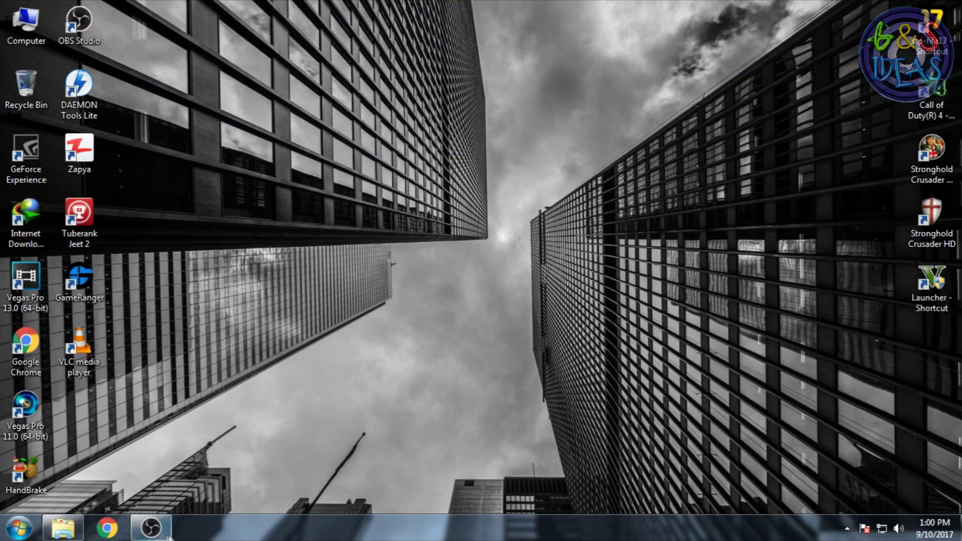
left_click(152, 529)
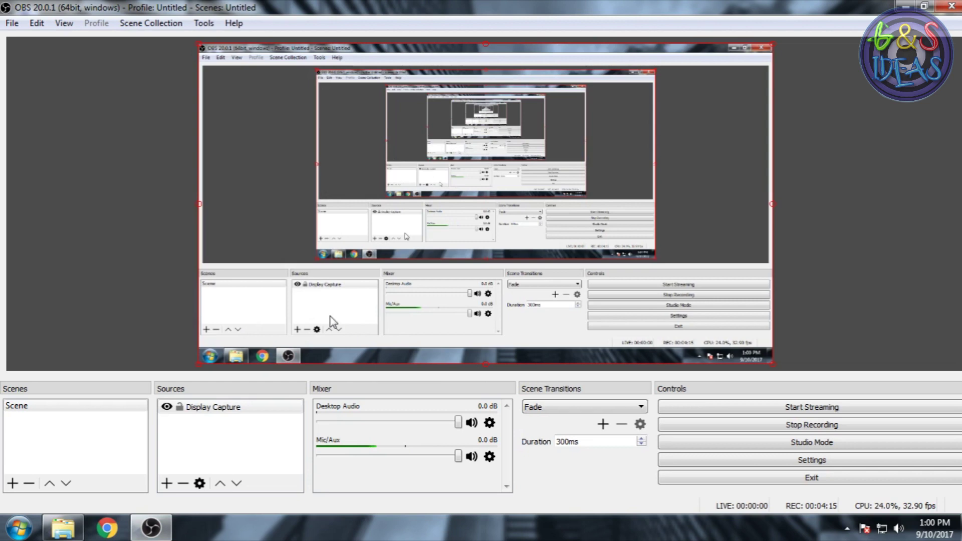
left_click(905, 7)
right_click(283, 249)
left_click(320, 289)
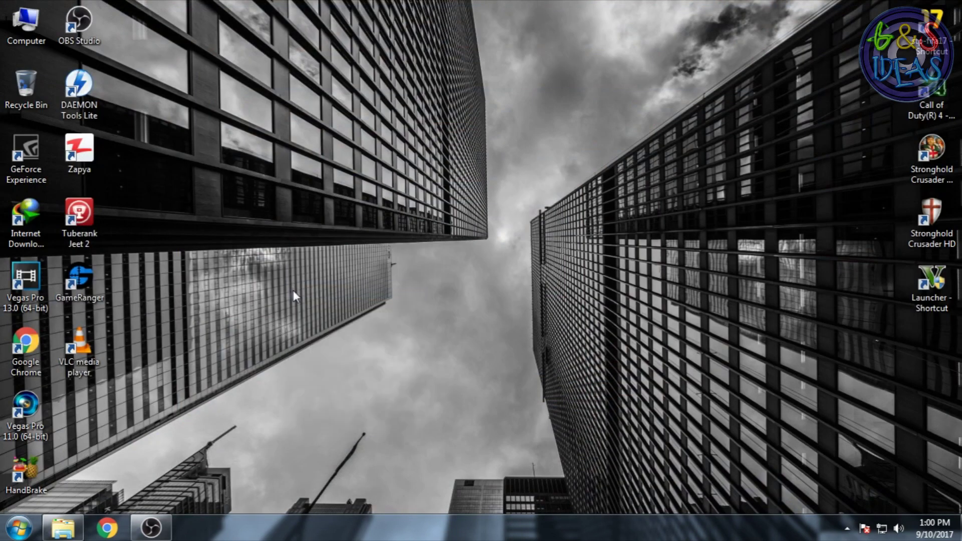